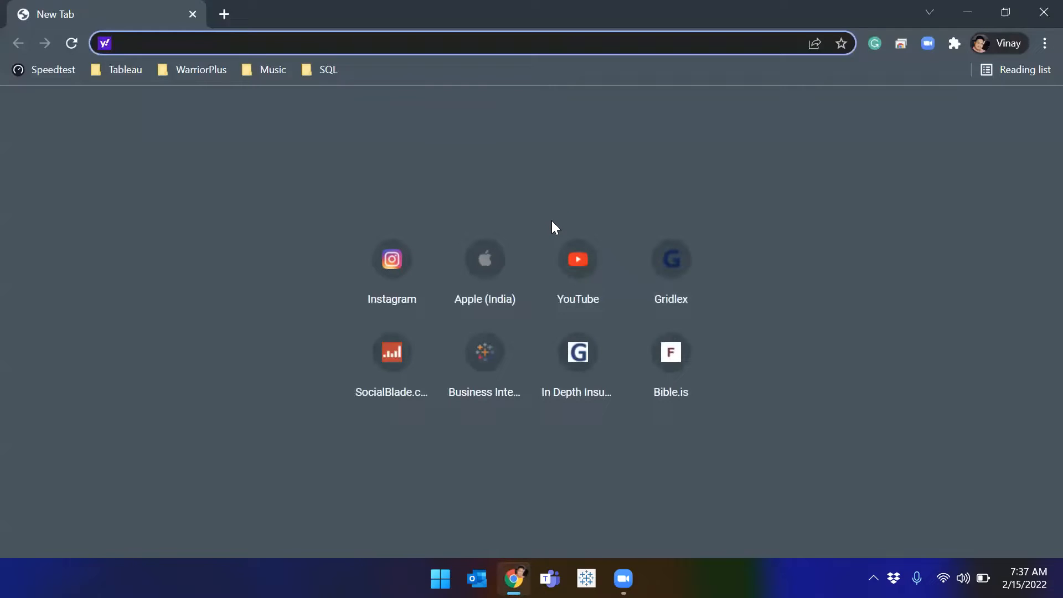
# Step: Search for 'tableau public download' and open the Download Now | Tableau Public page
pyautogui.write('tableau public download')
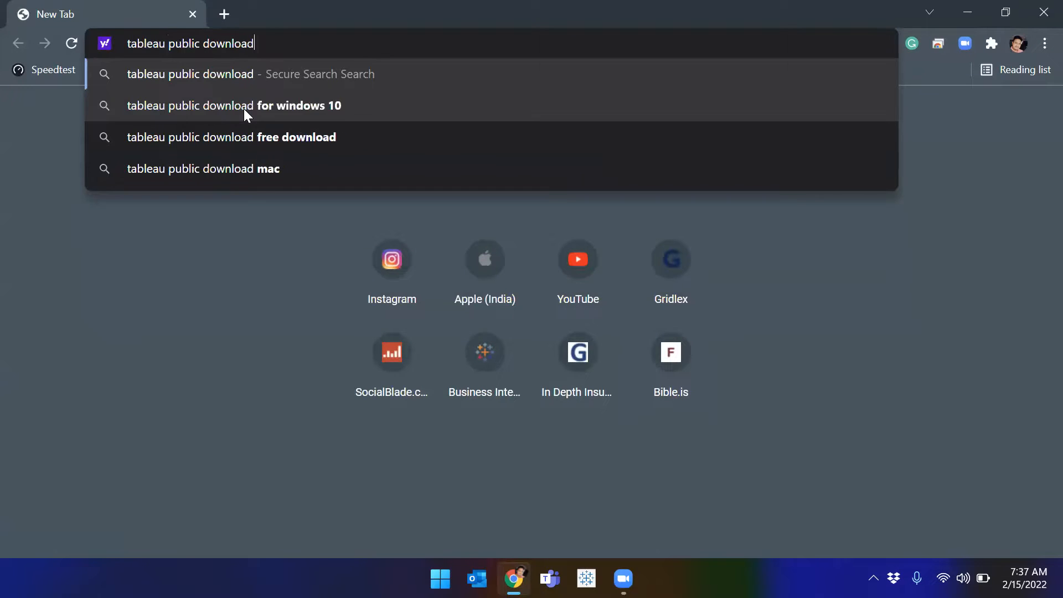
pyautogui.press('Return')
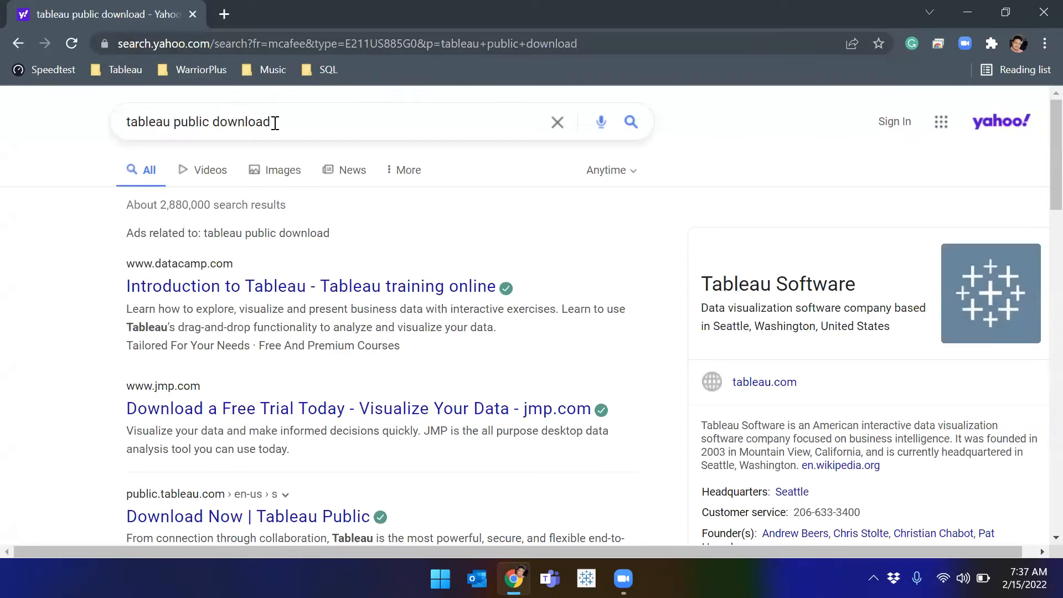
pyautogui.scroll(-1, 115, 264)
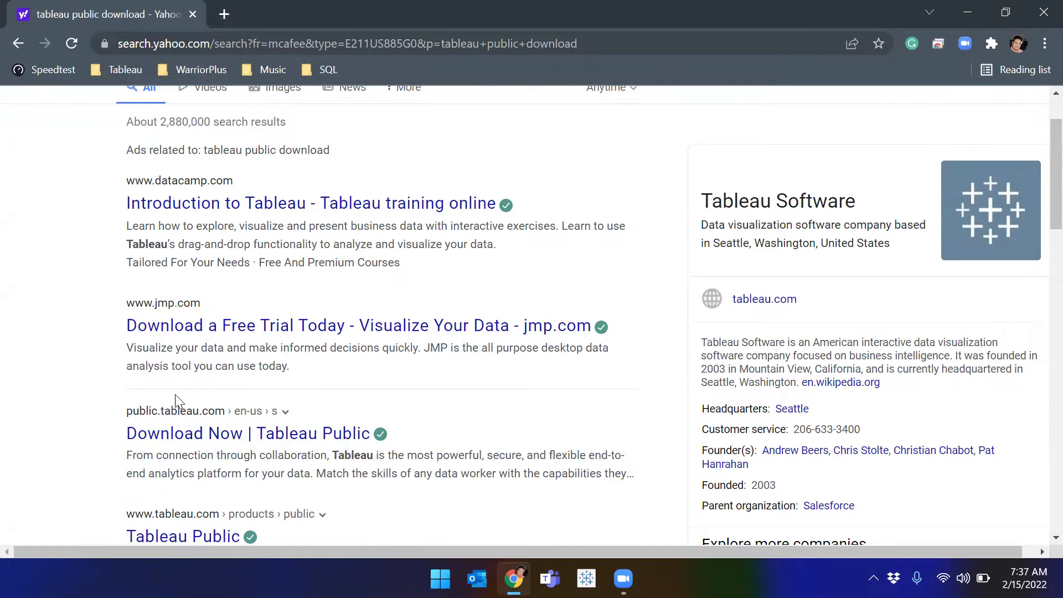
pyautogui.scroll(-3, 262, 470)
pyautogui.click(263, 272)
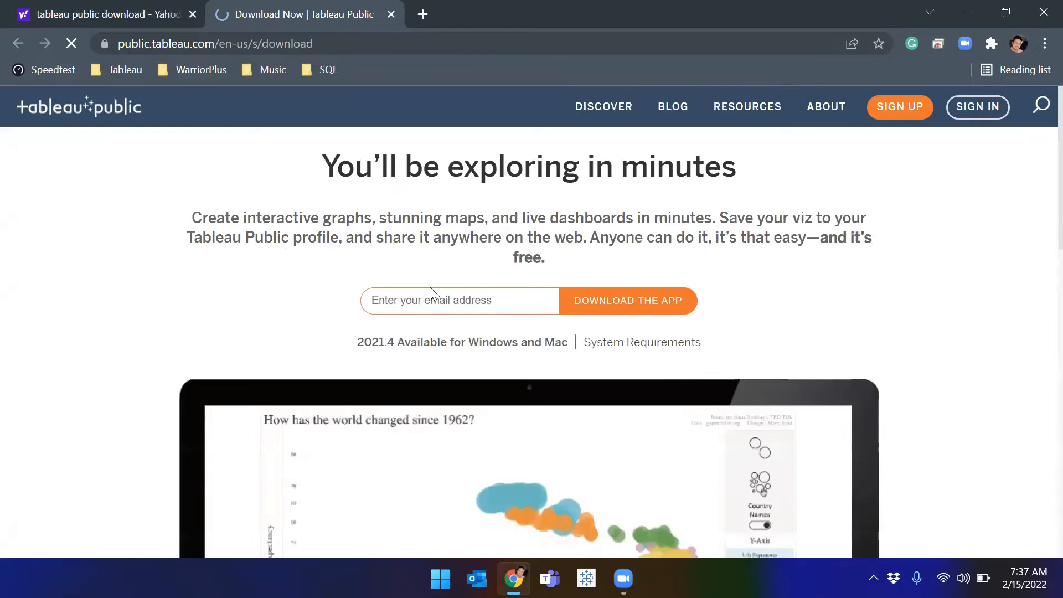
# Step: Enter an email address in the sign-up field and request the free app download
pyautogui.scroll(-3, 443, 299)
pyautogui.scroll(1, 478, 300)
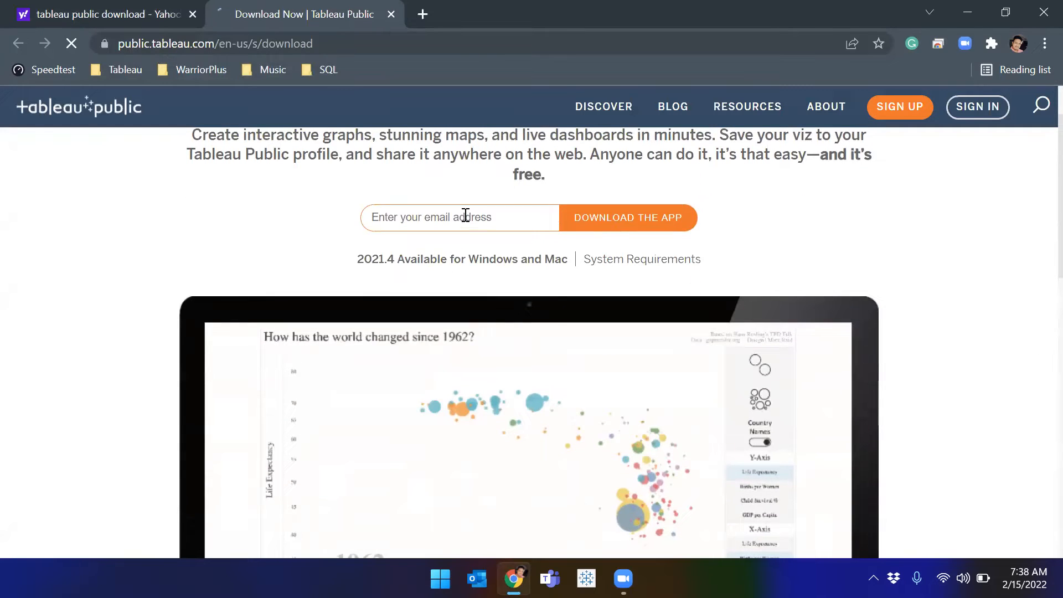
pyautogui.click(466, 215)
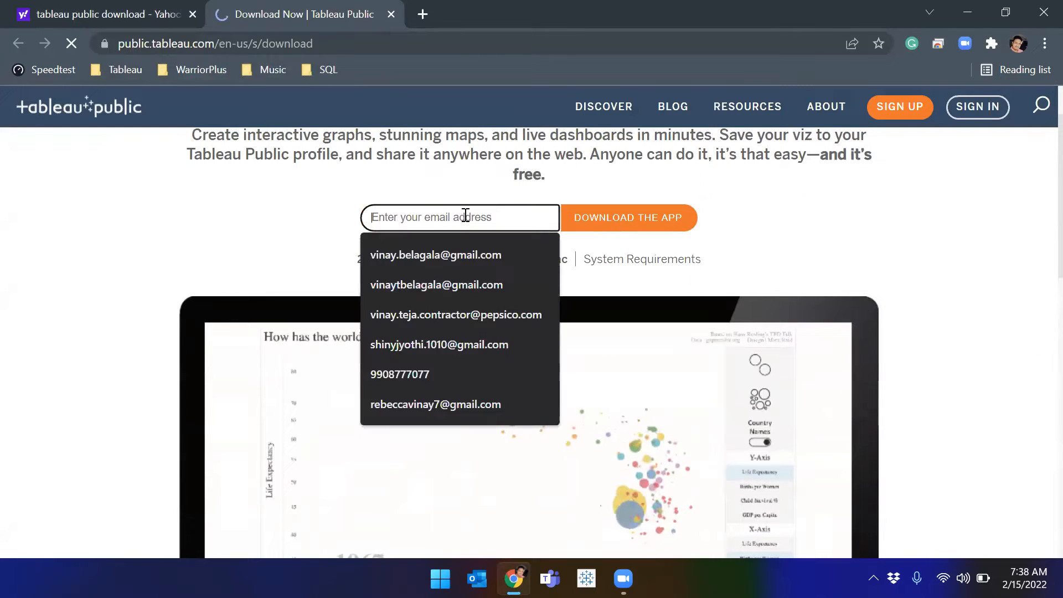
pyautogui.click(390, 214)
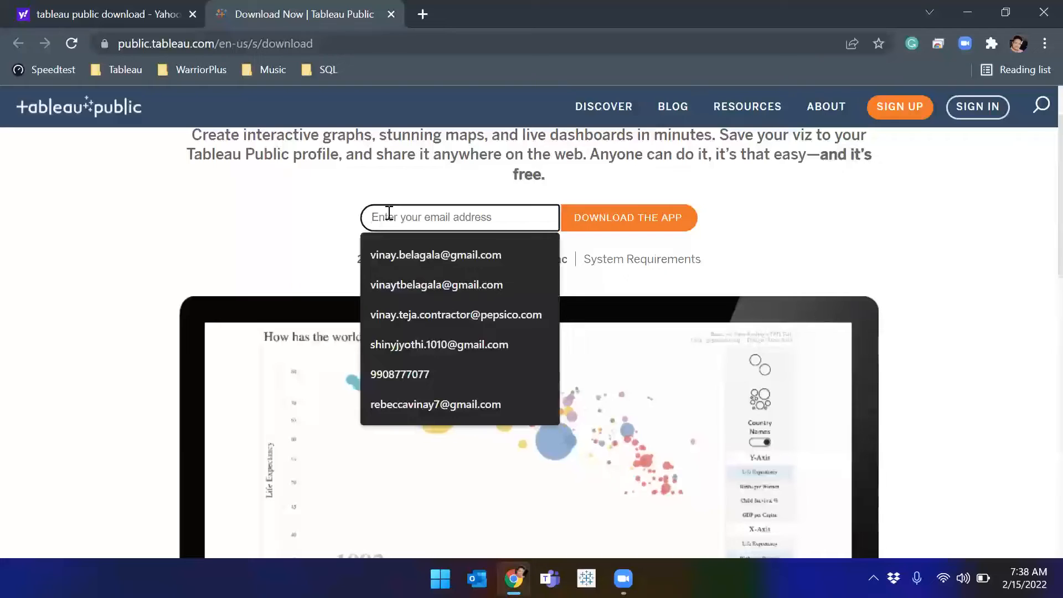
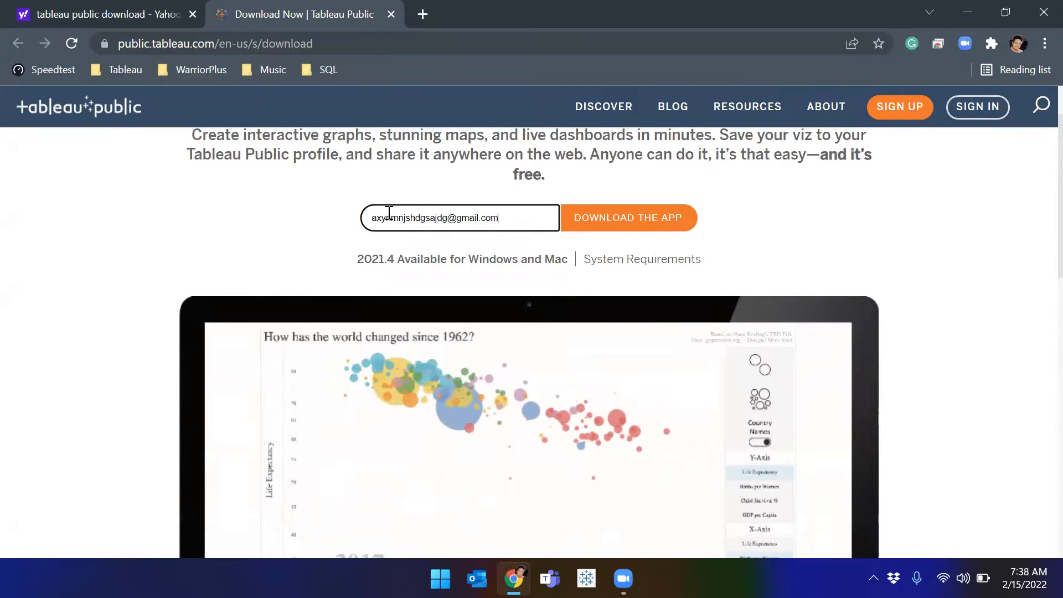
pyautogui.click(608, 227)
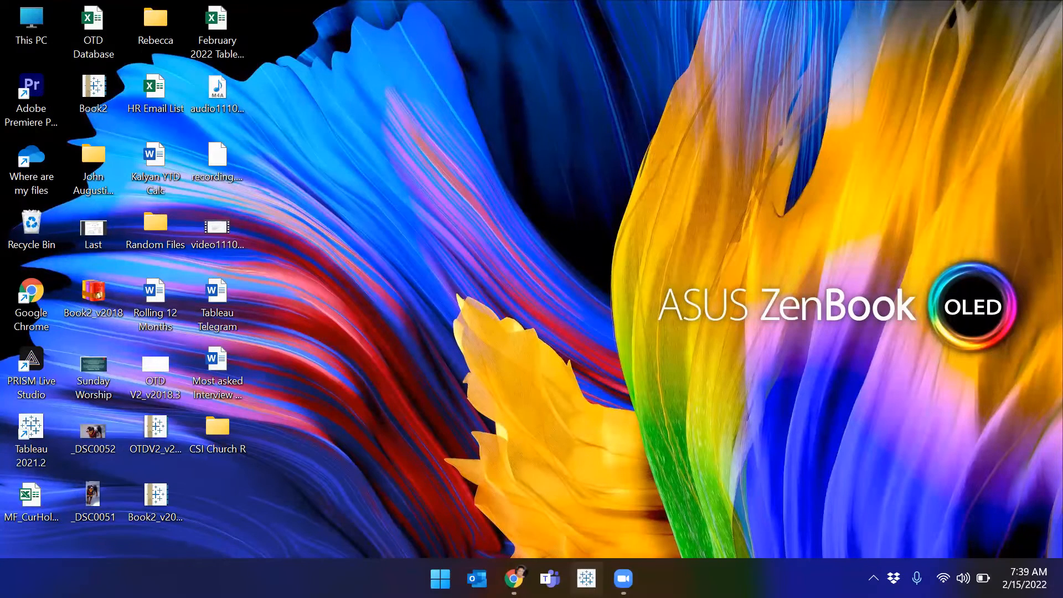
# Step: Launch Tableau and connect to the Global Superstore Orders 2016 Excel workbook
pyautogui.click(586, 578)
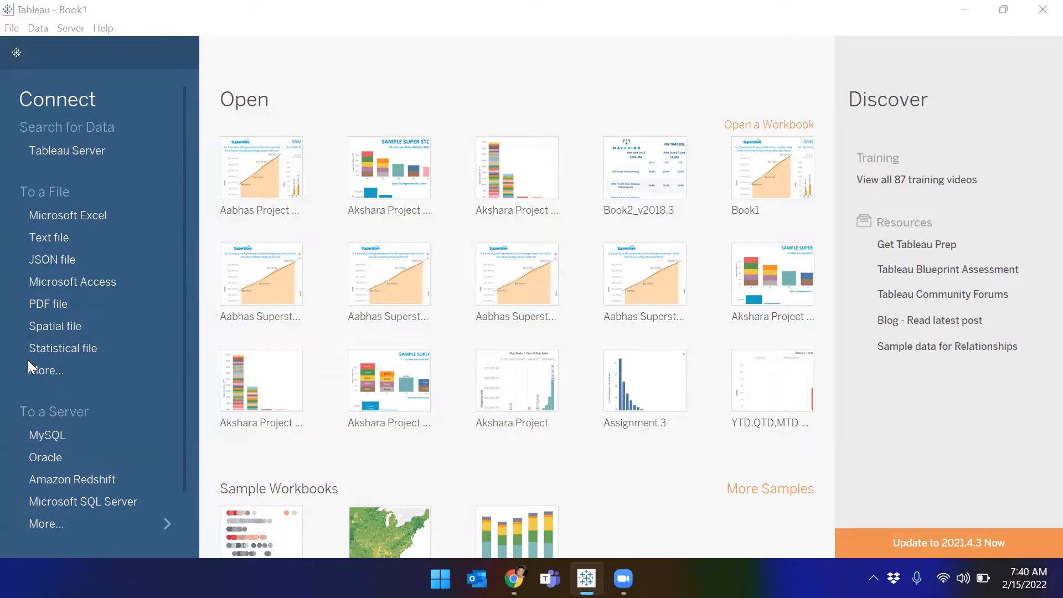
pyautogui.click(59, 217)
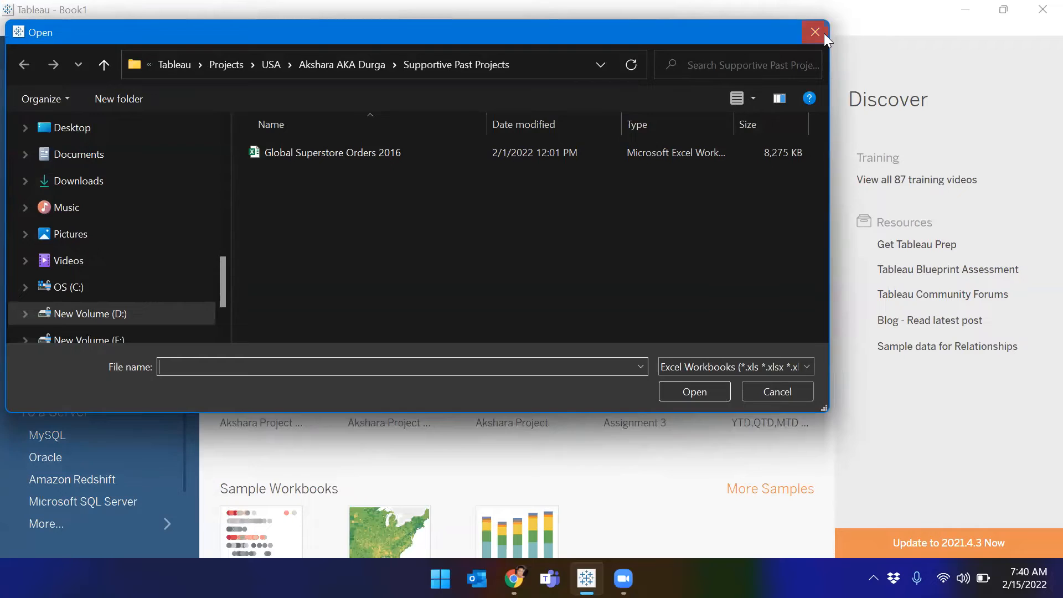
pyautogui.click(815, 32)
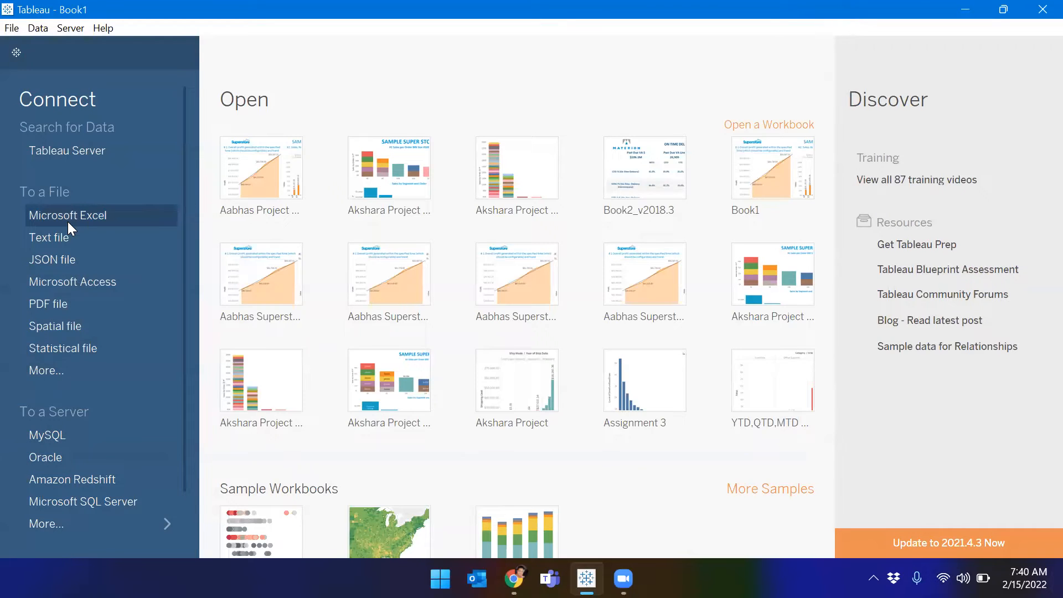
pyautogui.click(68, 221)
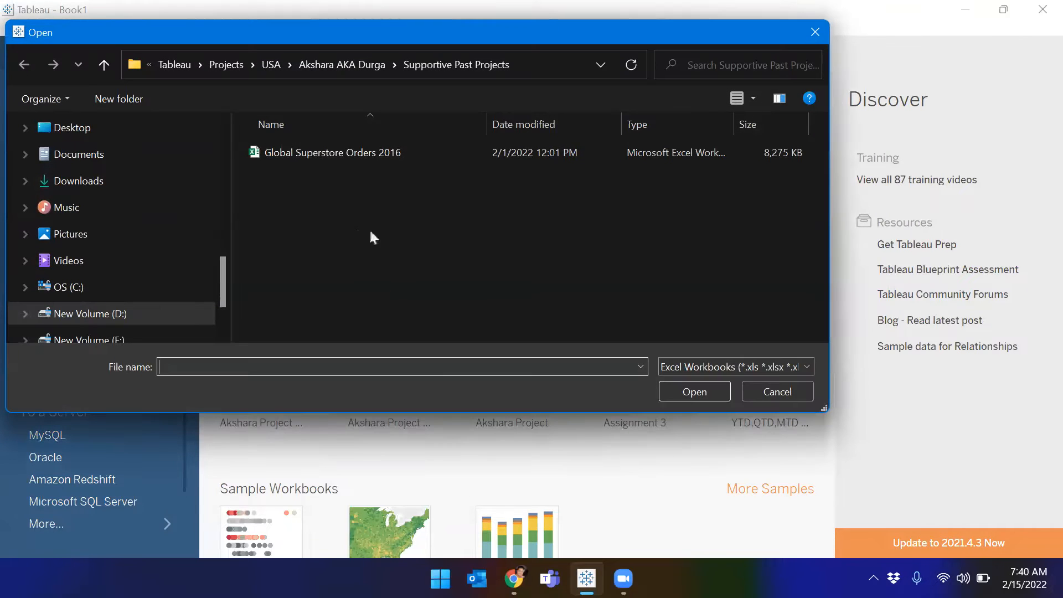
pyautogui.click(322, 153)
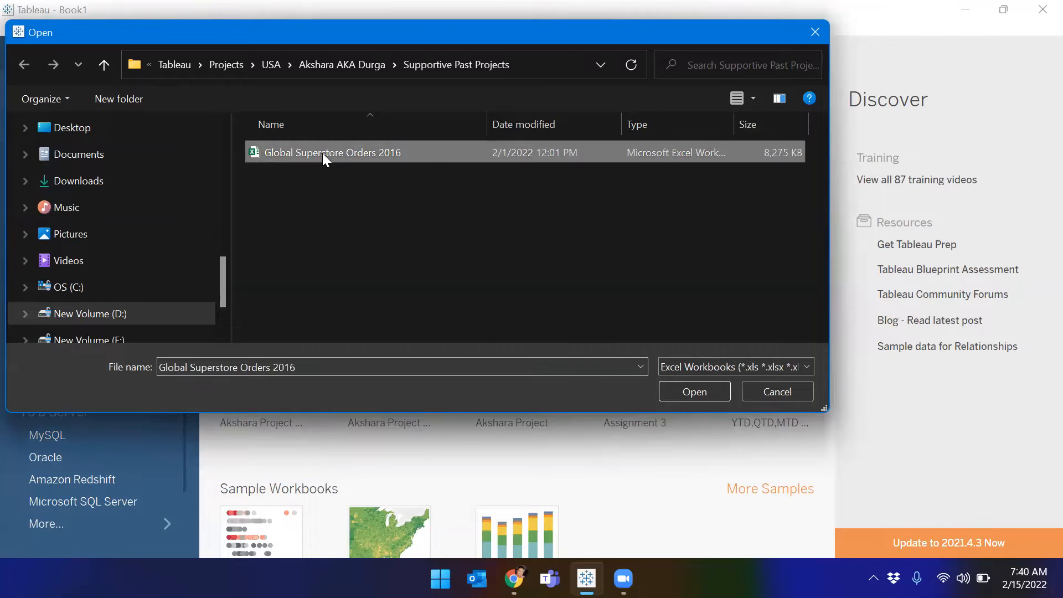
pyautogui.click(699, 391)
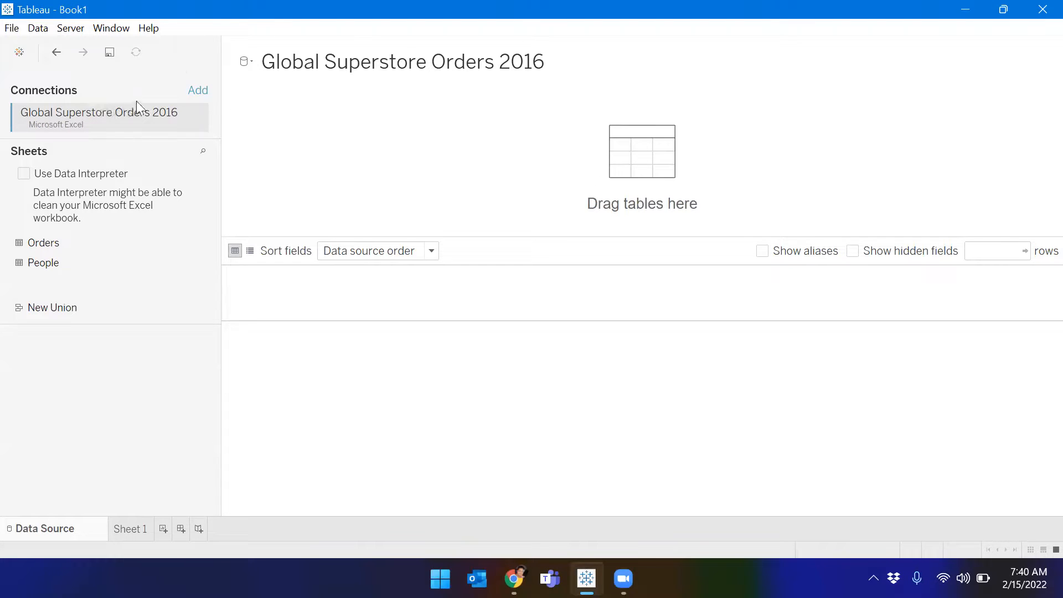
# Step: Change the data source title to 'Global - Superstore', fixing the misspelled Superstore
pyautogui.click(584, 64)
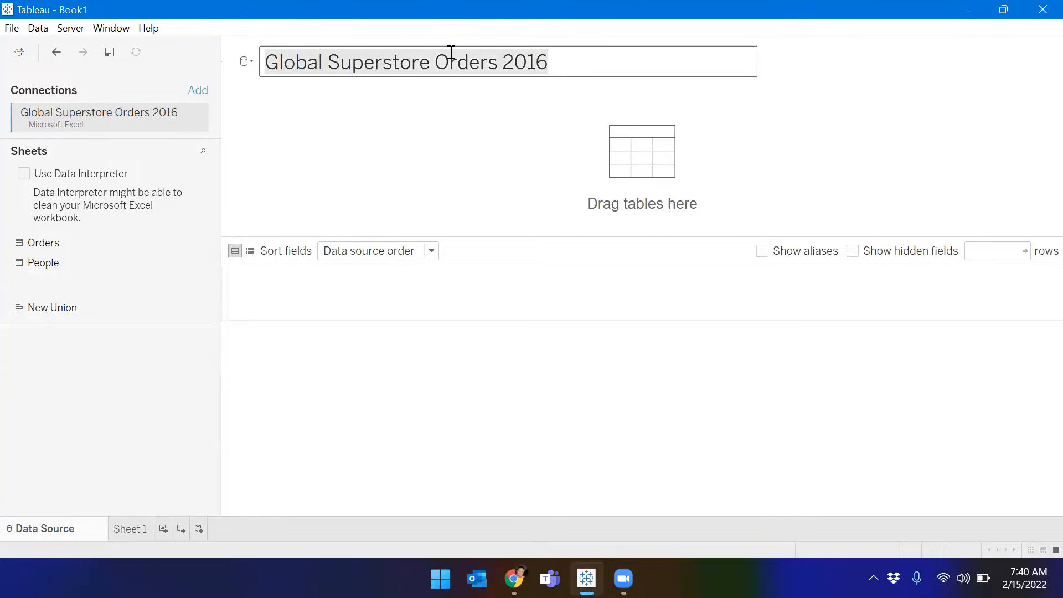
pyautogui.click(443, 113)
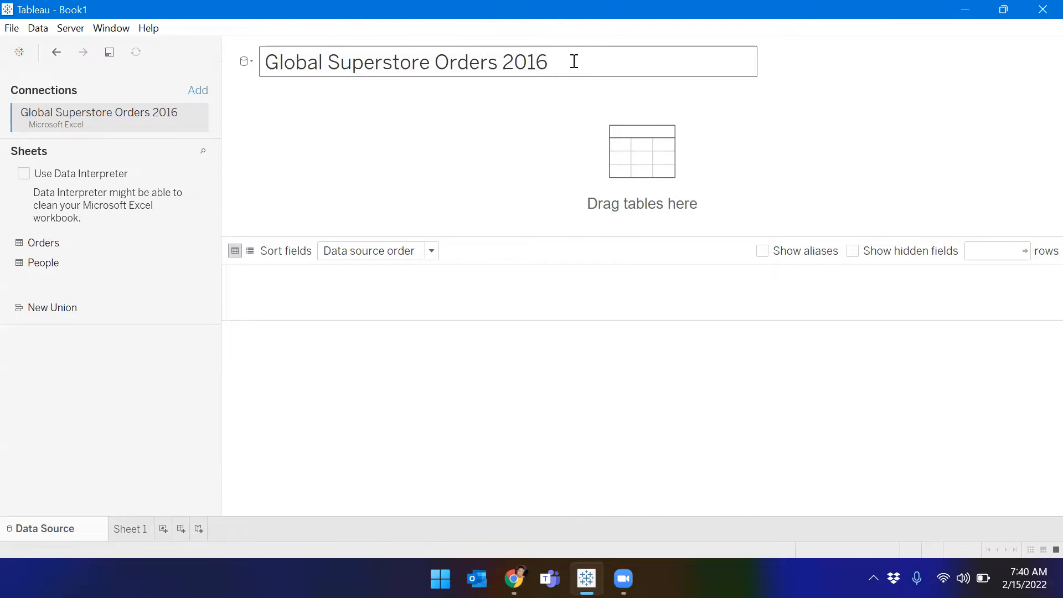
pyautogui.press('BackSpace')
pyautogui.press('BackSpace')
pyautogui.press('BackSpace')
pyautogui.press('BackSpace')
pyautogui.press('BackSpace')
pyautogui.press('BackSpace')
pyautogui.press('BackSpace')
pyautogui.press('BackSpace')
pyautogui.press('BackSpace')
pyautogui.press('BackSpace')
pyautogui.press('BackSpace')
pyautogui.press('BackSpace')
pyautogui.press('BackSpace')
pyautogui.press('BackSpace')
pyautogui.press('BackSpace')
pyautogui.press('BackSpace')
pyautogui.press('BackSpace')
pyautogui.press('BackSpace')
pyautogui.press('BackSpace')
pyautogui.press('BackSpace')
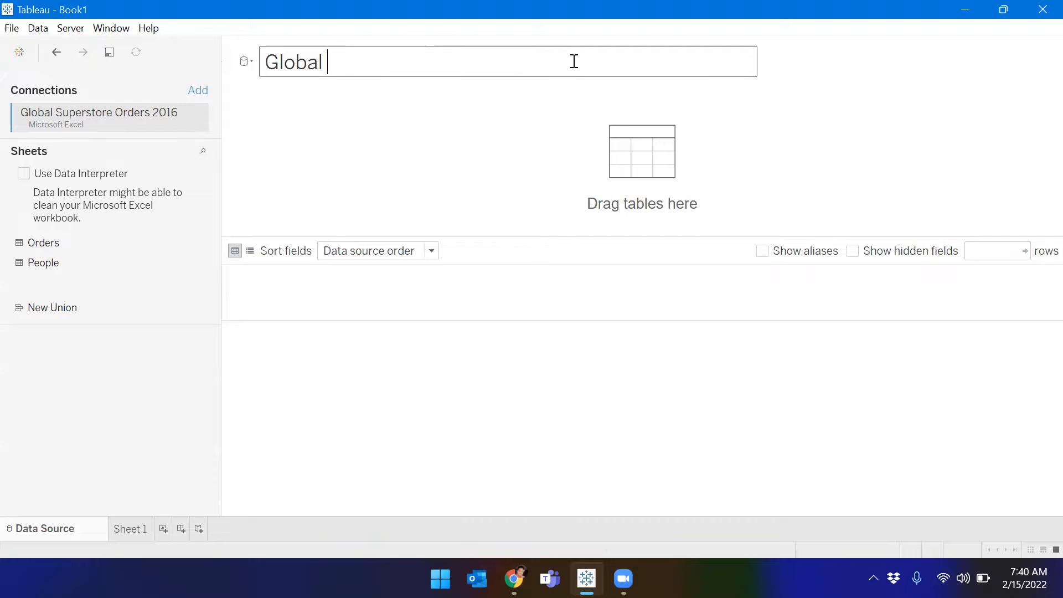
pyautogui.write('- Superstor')
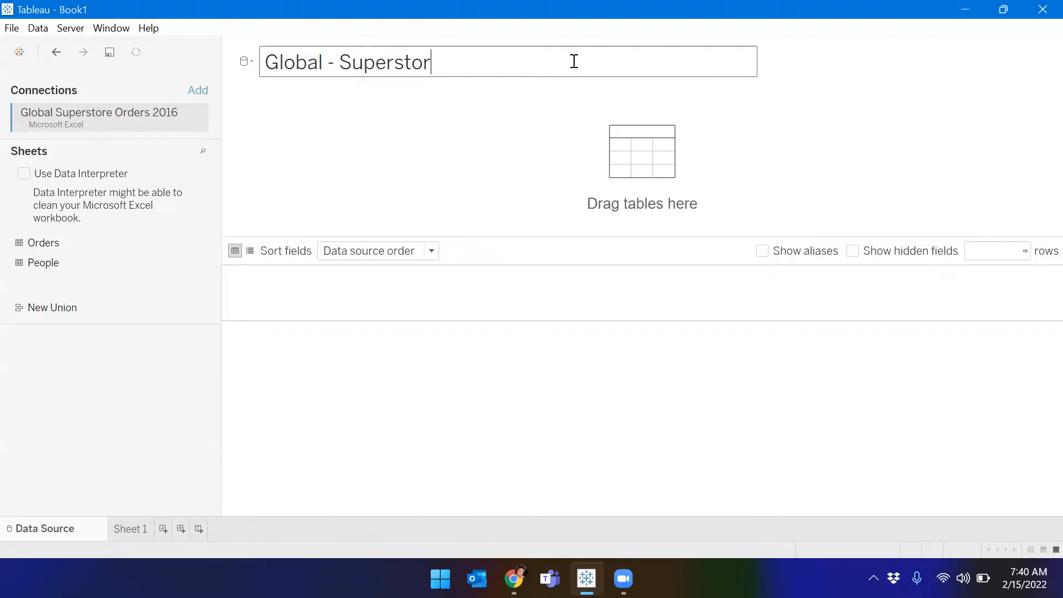
pyautogui.press('Return')
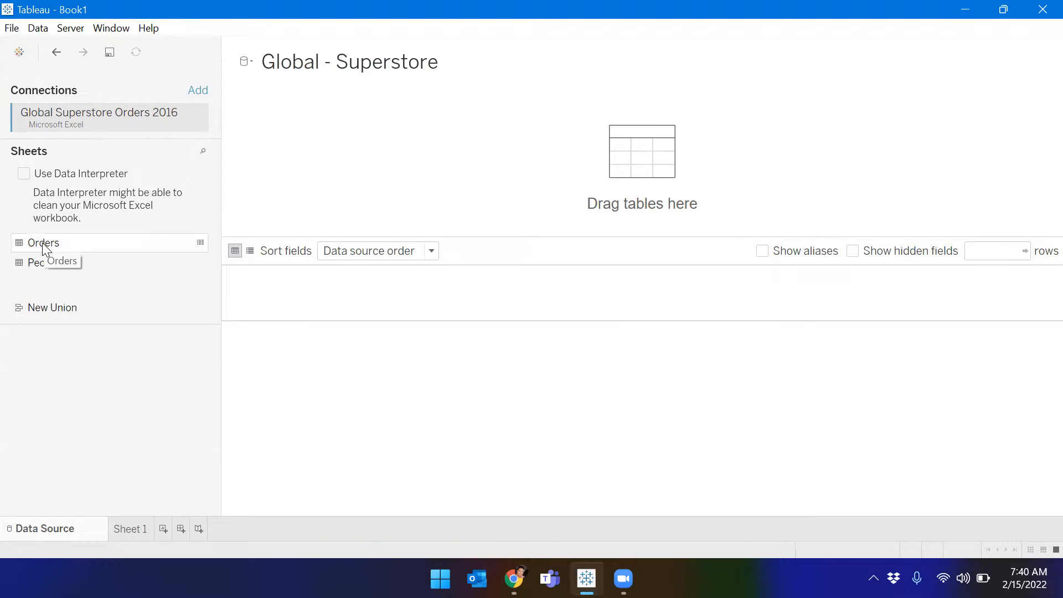
pyautogui.press('super')
pyautogui.press('super')
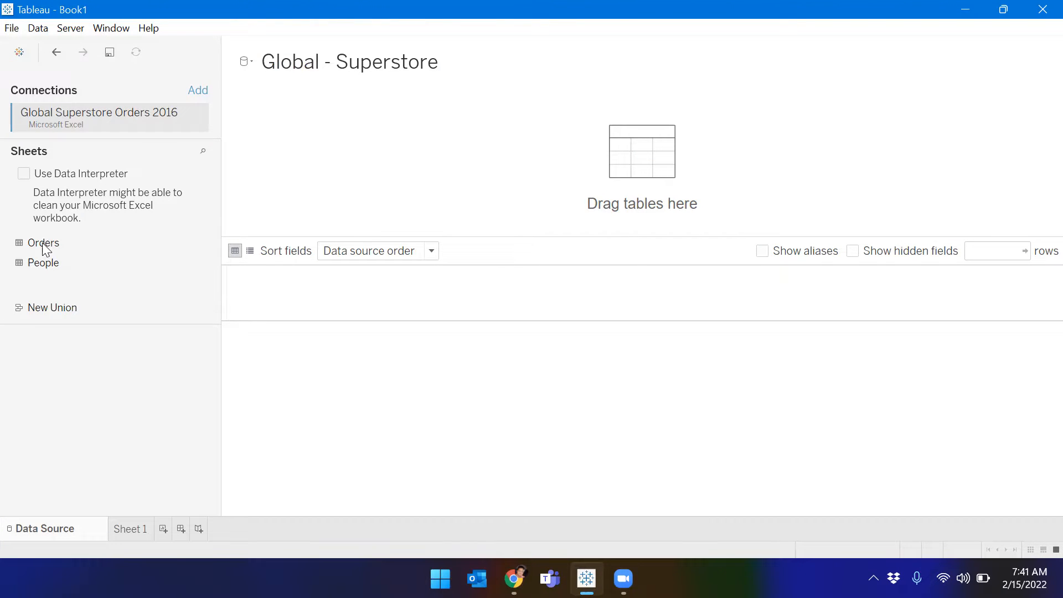
# Step: In File Explorer, open the My Tableau Repository folder under Documents
pyautogui.press('super+e')
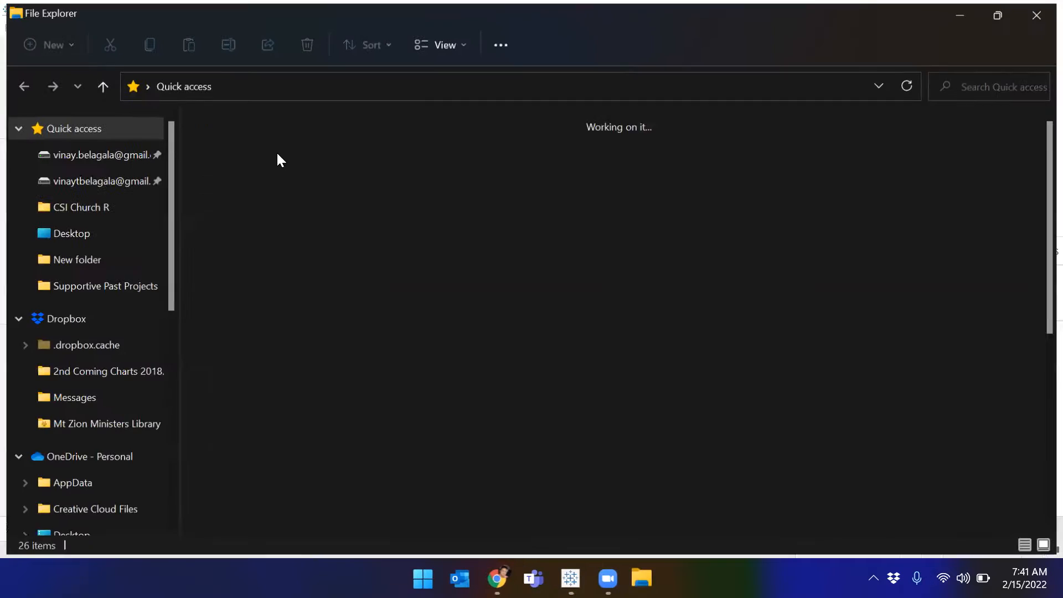
pyautogui.scroll(-3, 90, 307)
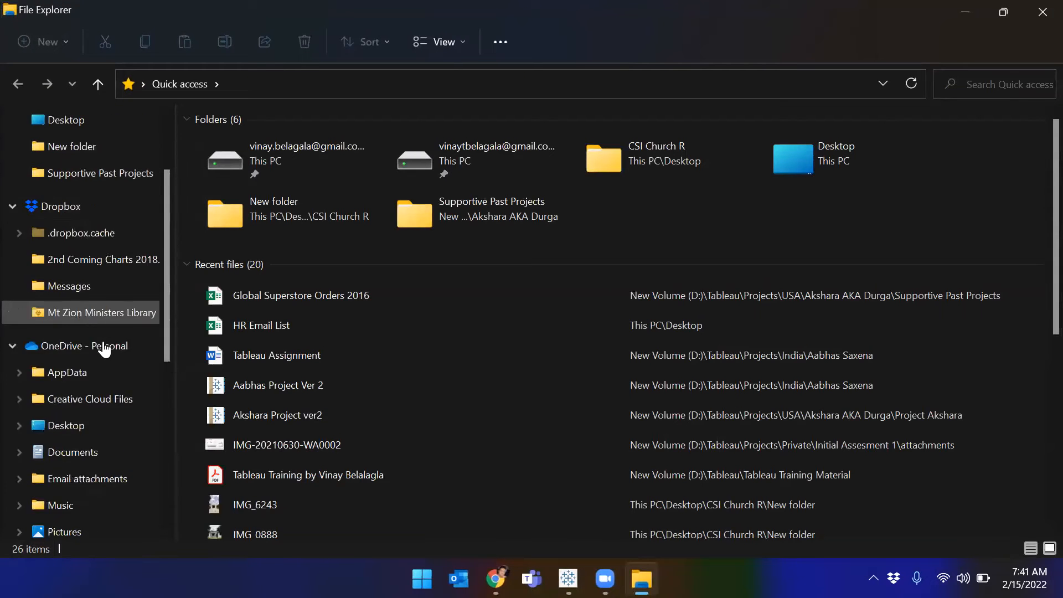
pyautogui.scroll(-2, 95, 343)
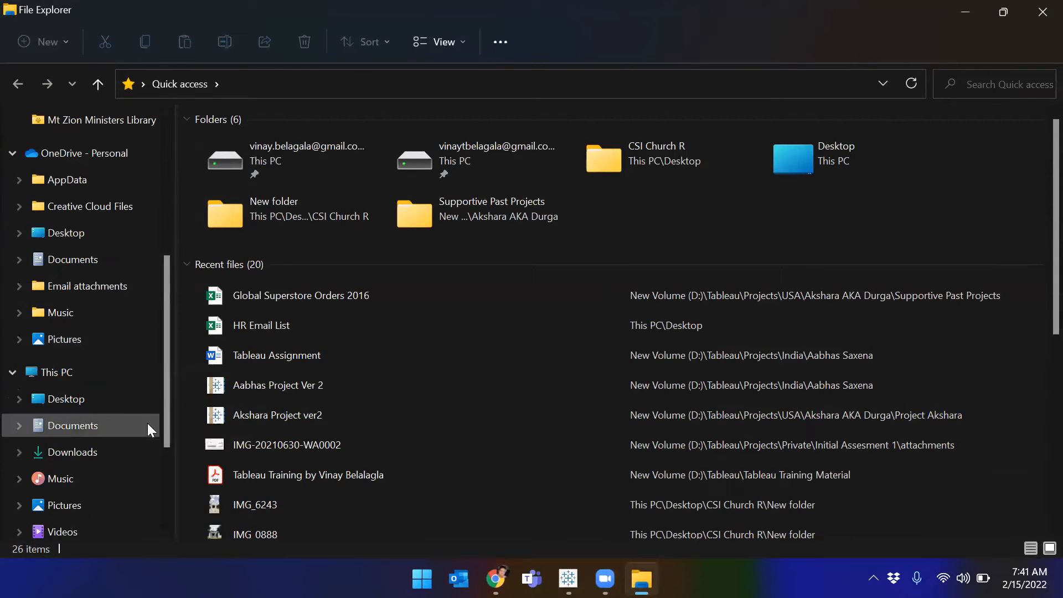
pyautogui.scroll(-1, 90, 395)
pyautogui.scroll(-1, 91, 397)
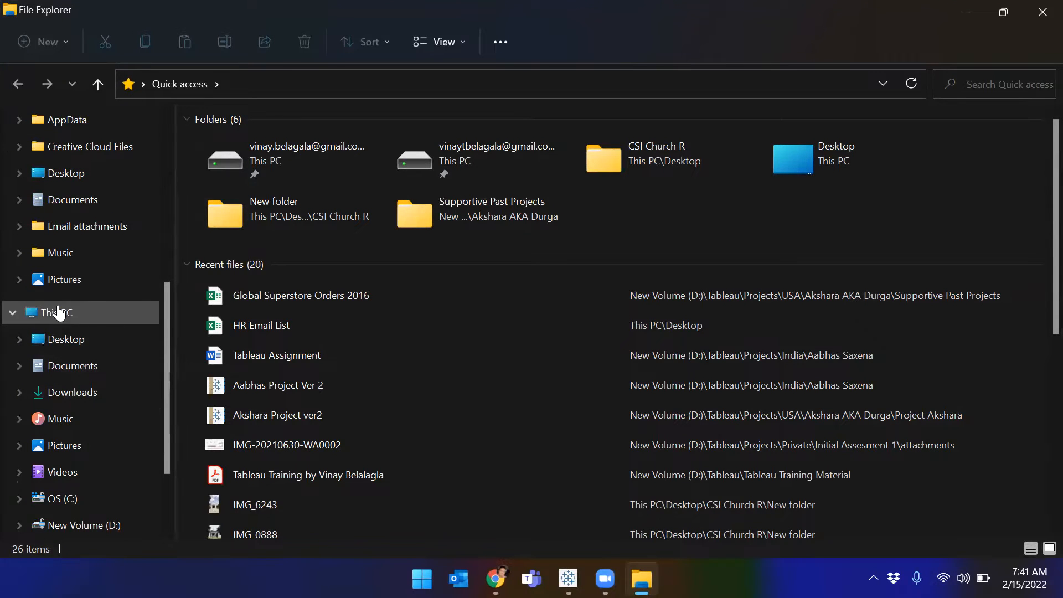
pyautogui.click(72, 366)
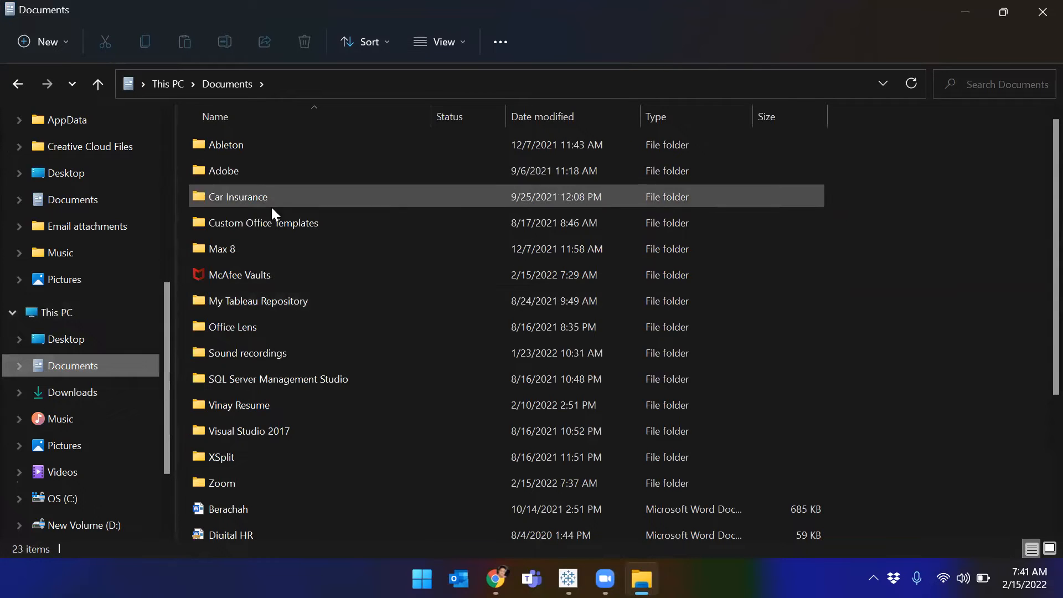
pyautogui.click(249, 304)
pyautogui.doubleClick(248, 304)
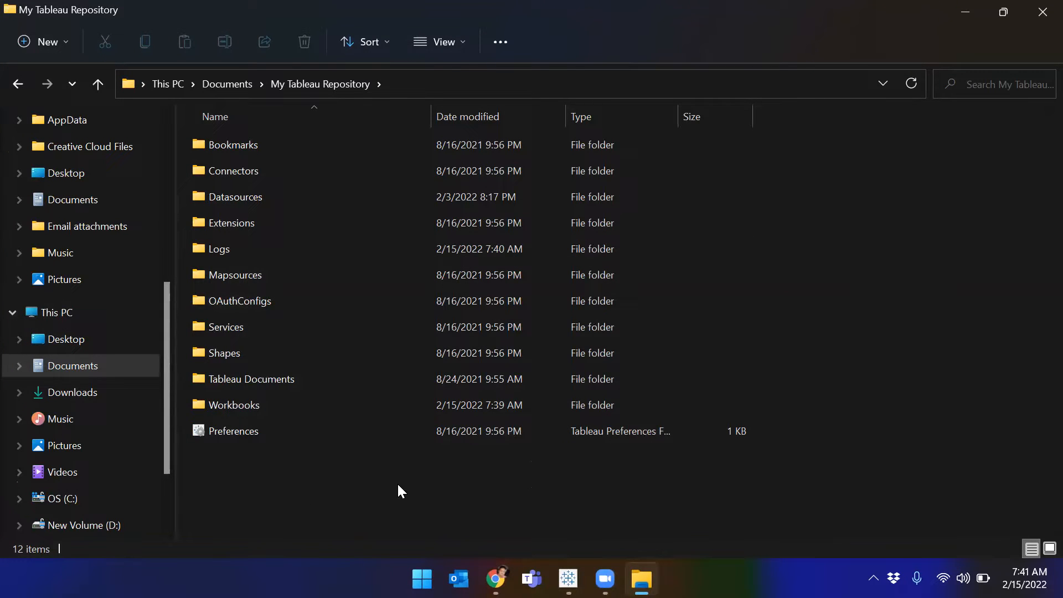
# Step: Open the Datasources, 2021.2 and en_US-US folders in turn
pyautogui.click(569, 579)
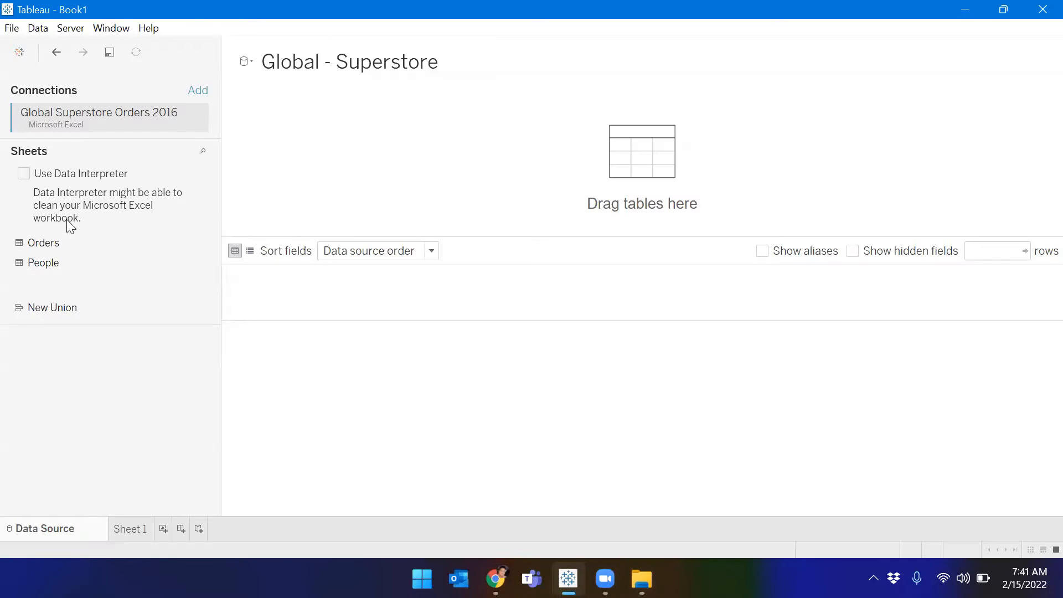
pyautogui.hotkey('alt', 'Tab')
pyautogui.doubleClick(297, 193)
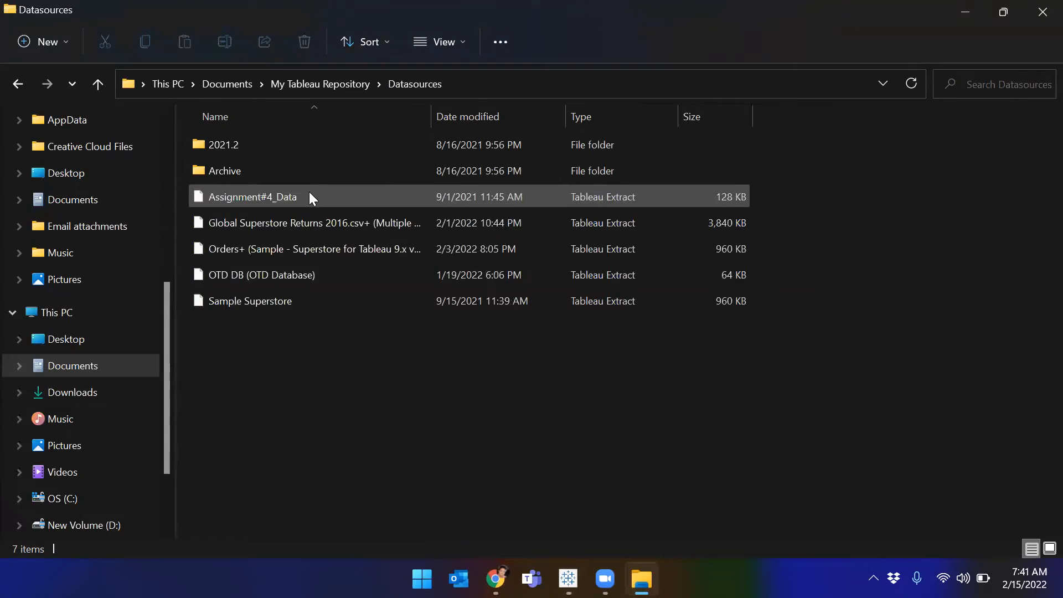
pyautogui.doubleClick(292, 145)
pyautogui.click(251, 145)
pyautogui.doubleClick(251, 145)
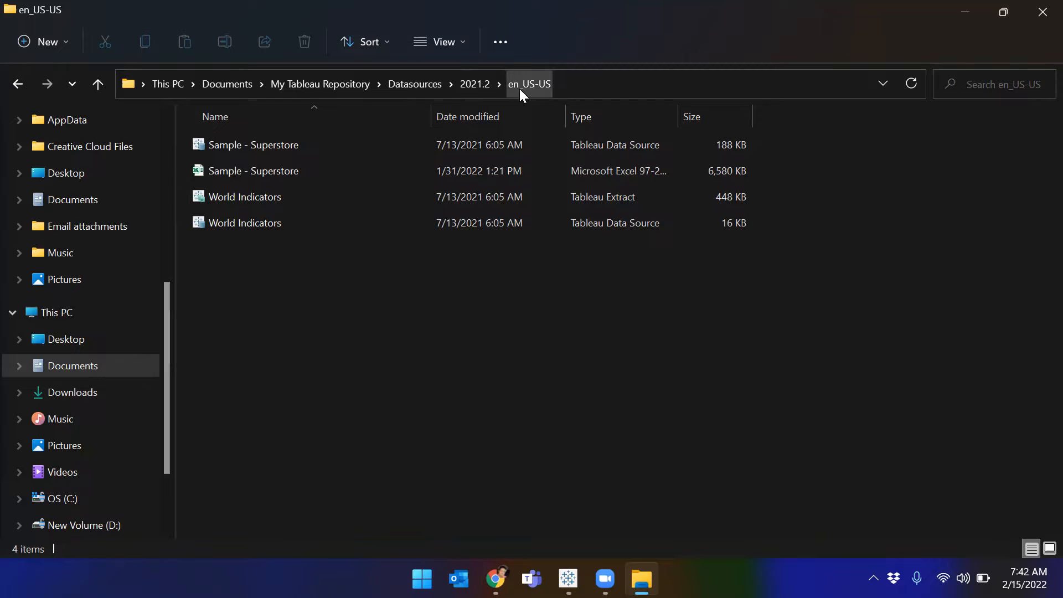
# Step: Open the Sample - Superstore workbook maximized and auto-fit all Orders columns
pyautogui.doubleClick(233, 171)
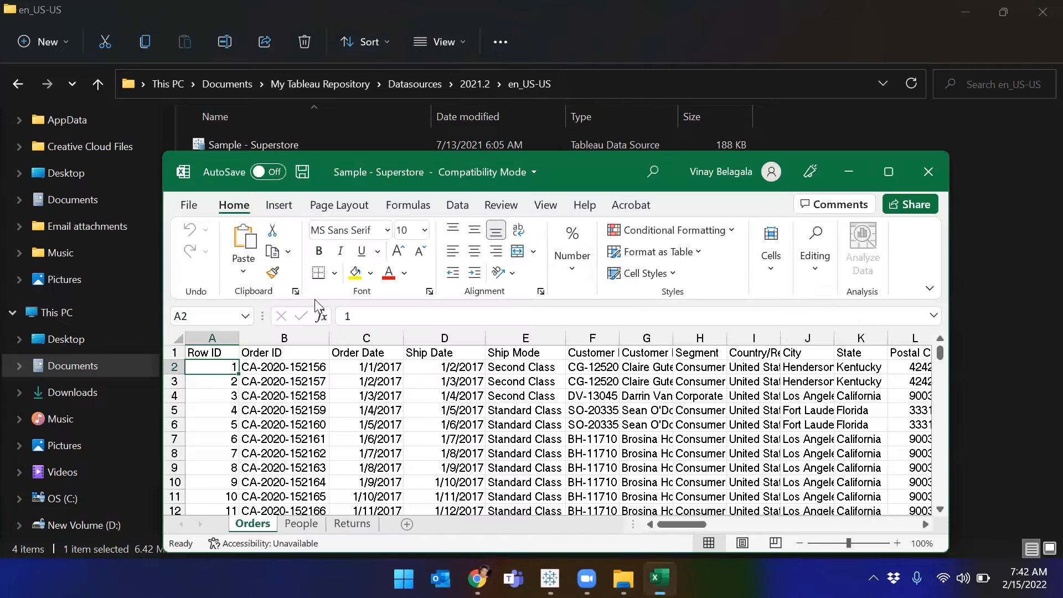
pyautogui.click(889, 172)
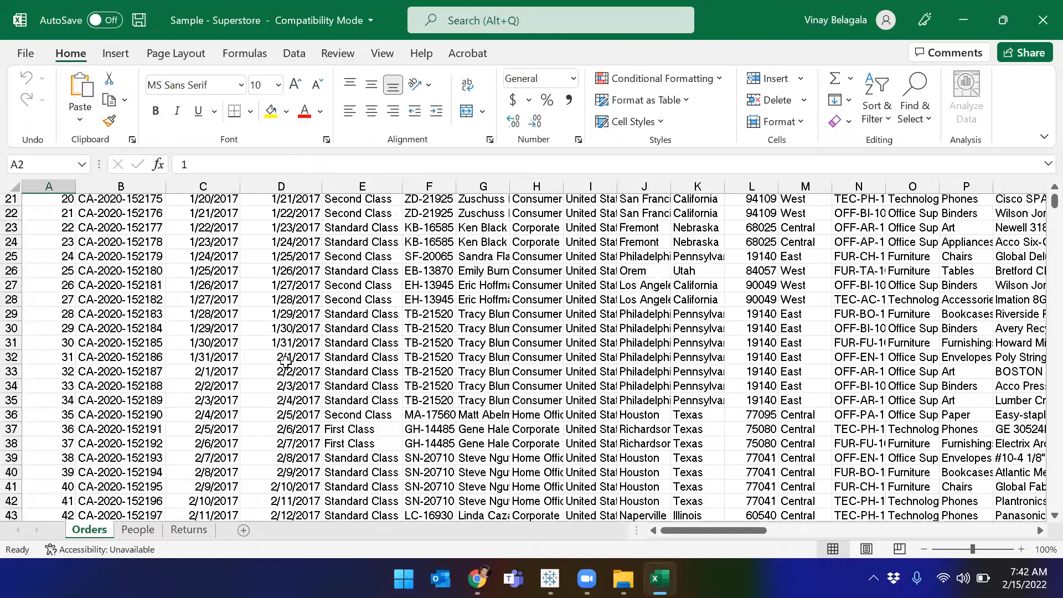
pyautogui.hotkey('ctrl', 'a')
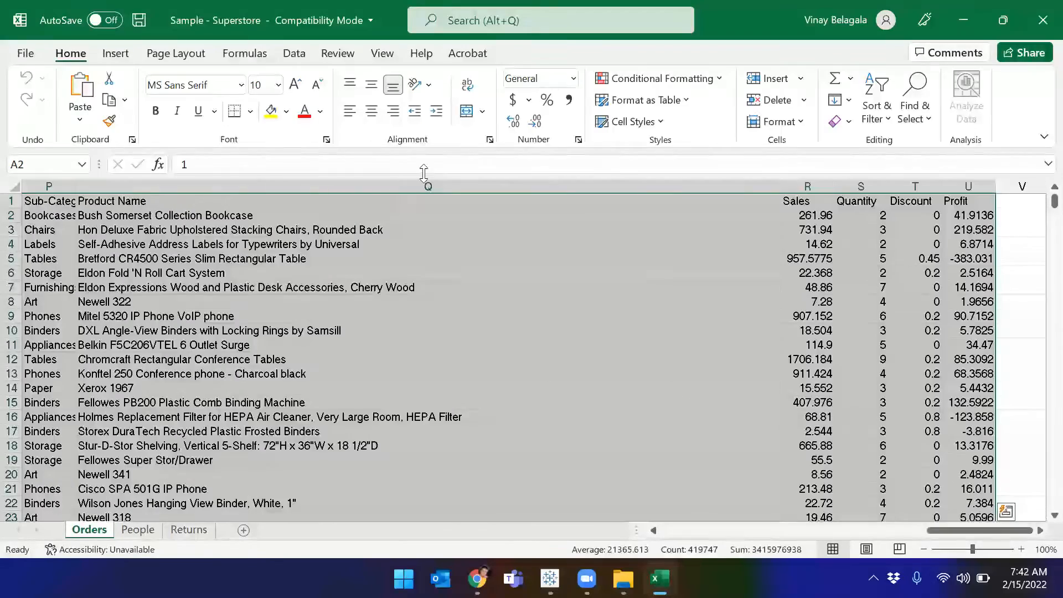
pyautogui.doubleClick(781, 184)
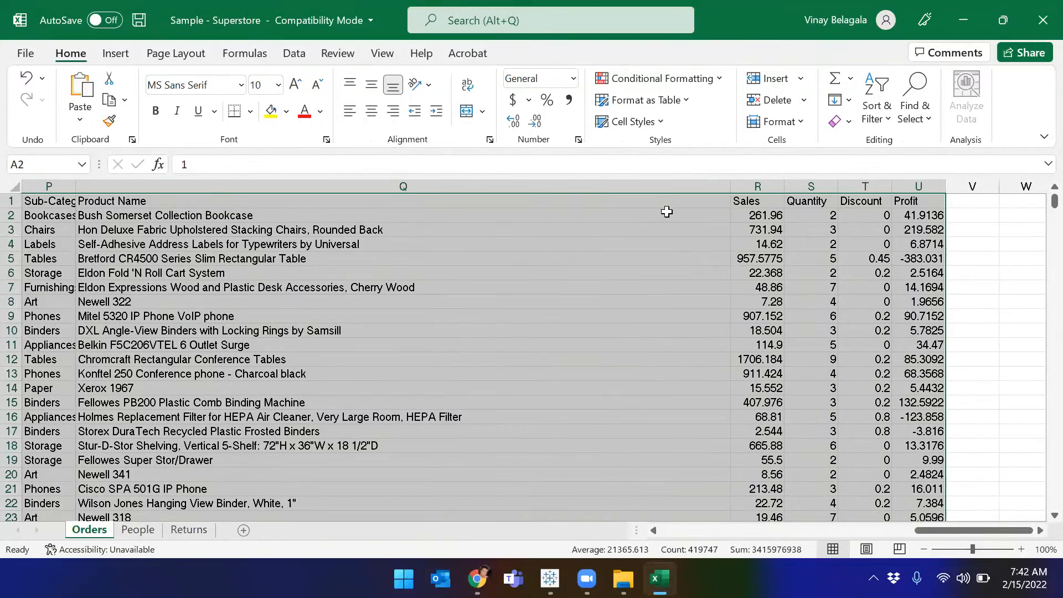
pyautogui.hotkey('ctrl', 'a')
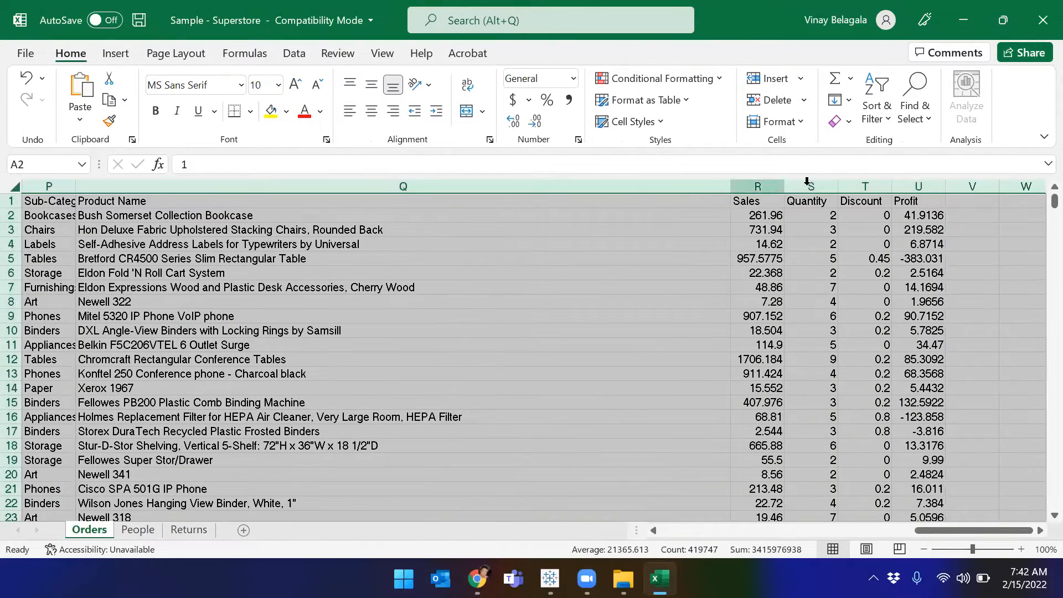
pyautogui.doubleClick(731, 186)
pyautogui.moveTo(948, 530); pyautogui.dragTo(648, 529)
pyautogui.click(400, 346)
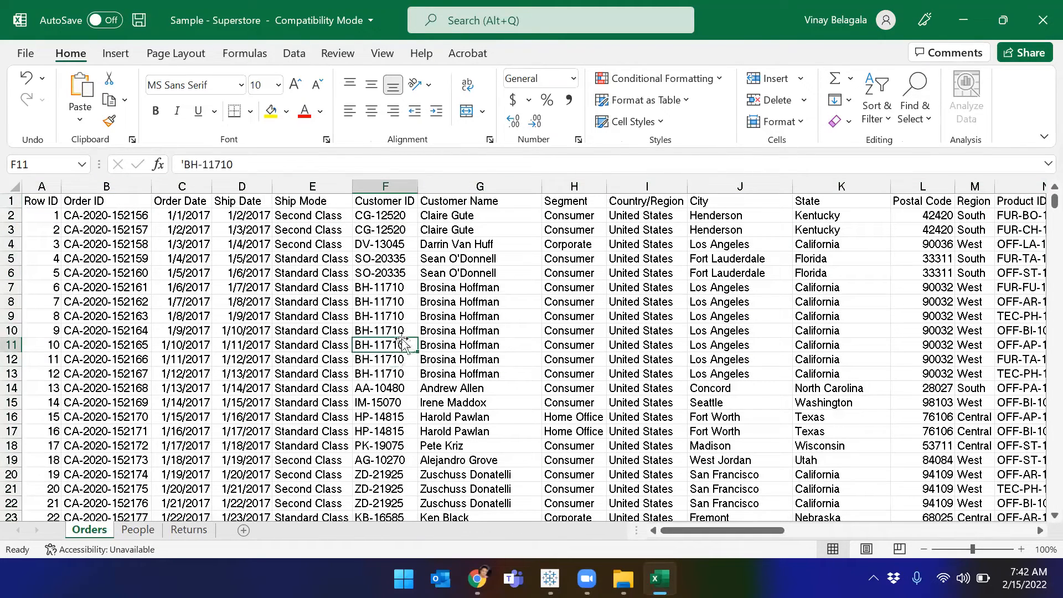
# Step: Review the People and Returns sheets, then return to Tableau's data source page
pyautogui.click(139, 532)
pyautogui.click(88, 531)
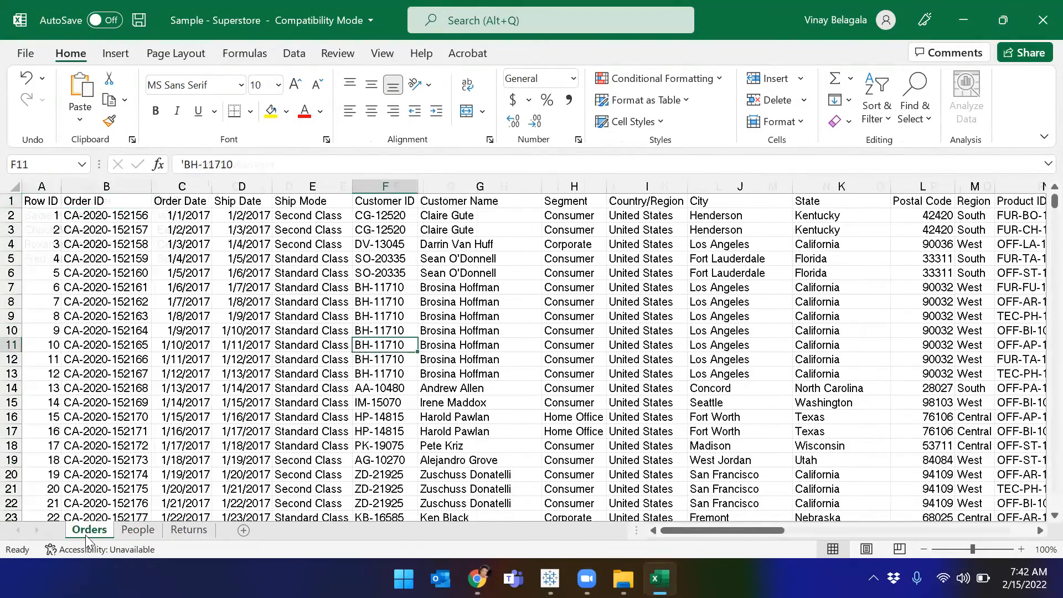
pyautogui.click(135, 532)
pyautogui.click(186, 532)
pyautogui.click(90, 530)
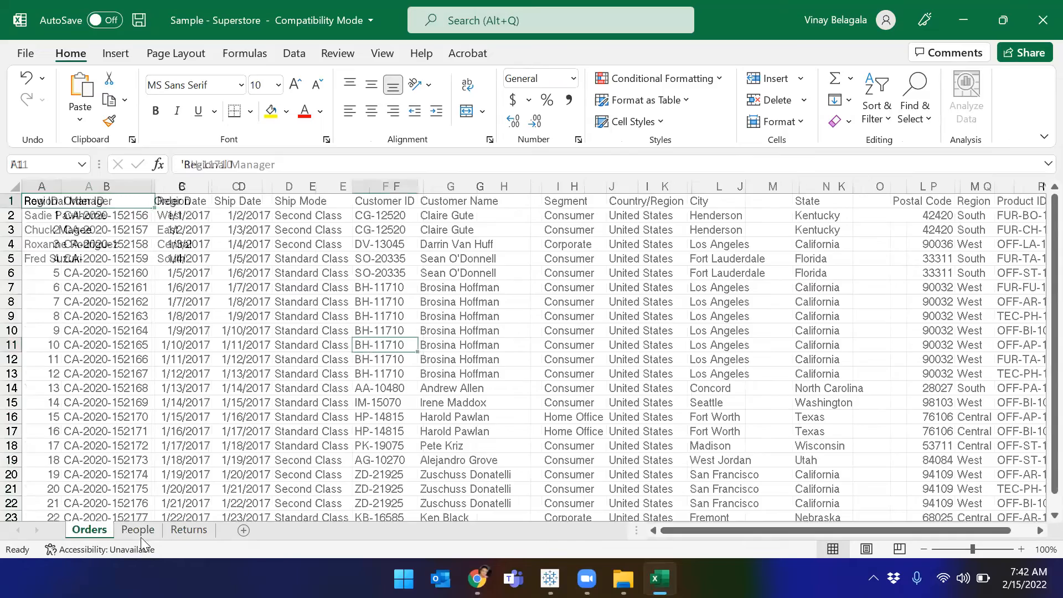
pyautogui.hotkey('alt', 'Tab')
pyautogui.click(549, 579)
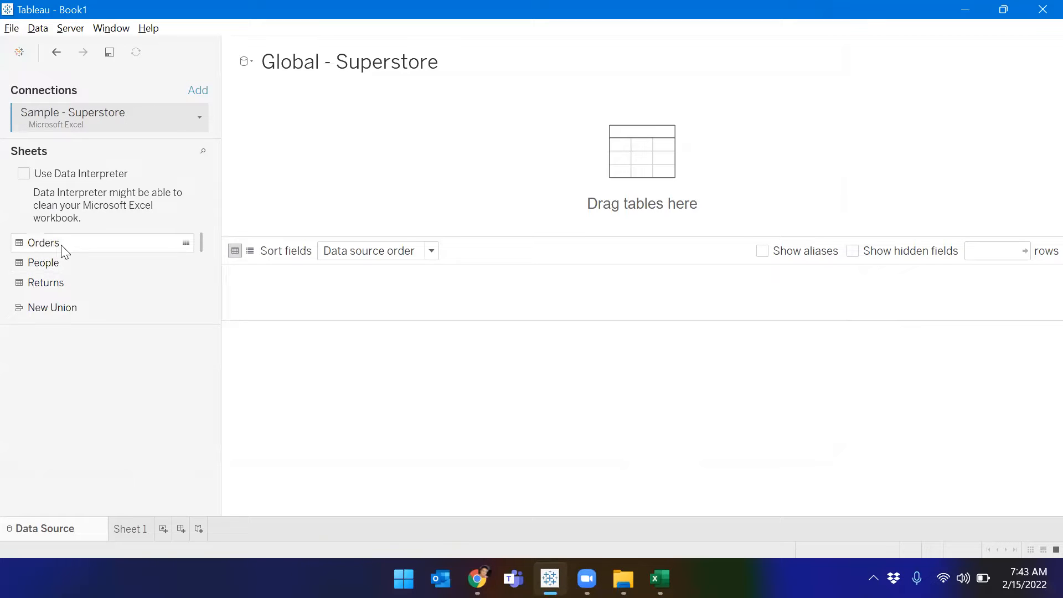
# Step: Add the Orders table from Sample - Superstore to the canvas
pyautogui.click(68, 288)
pyautogui.scroll(-1, 69, 285)
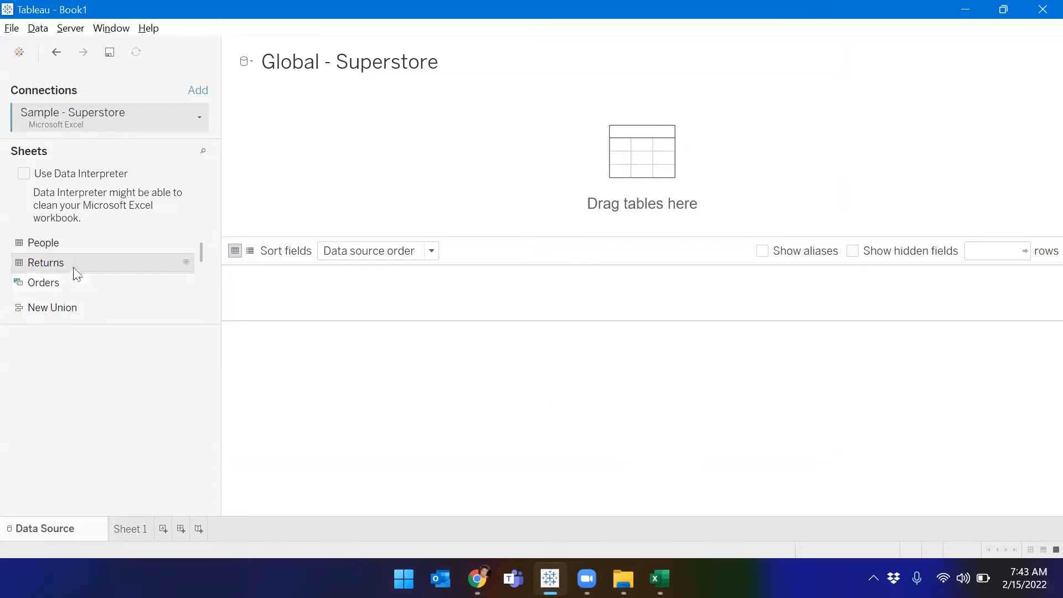
pyautogui.click(70, 243)
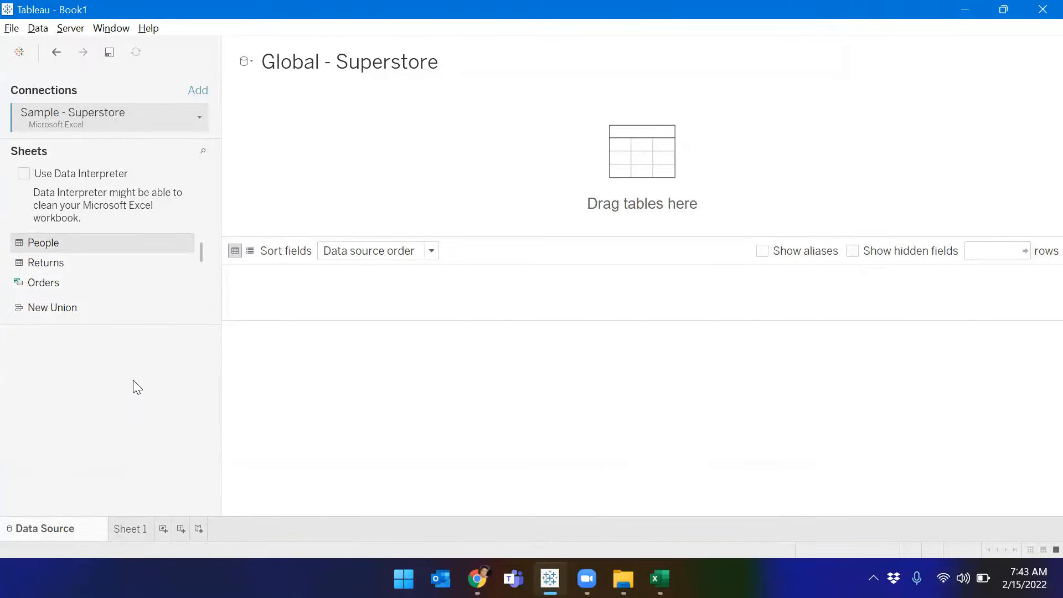
pyautogui.doubleClick(62, 243)
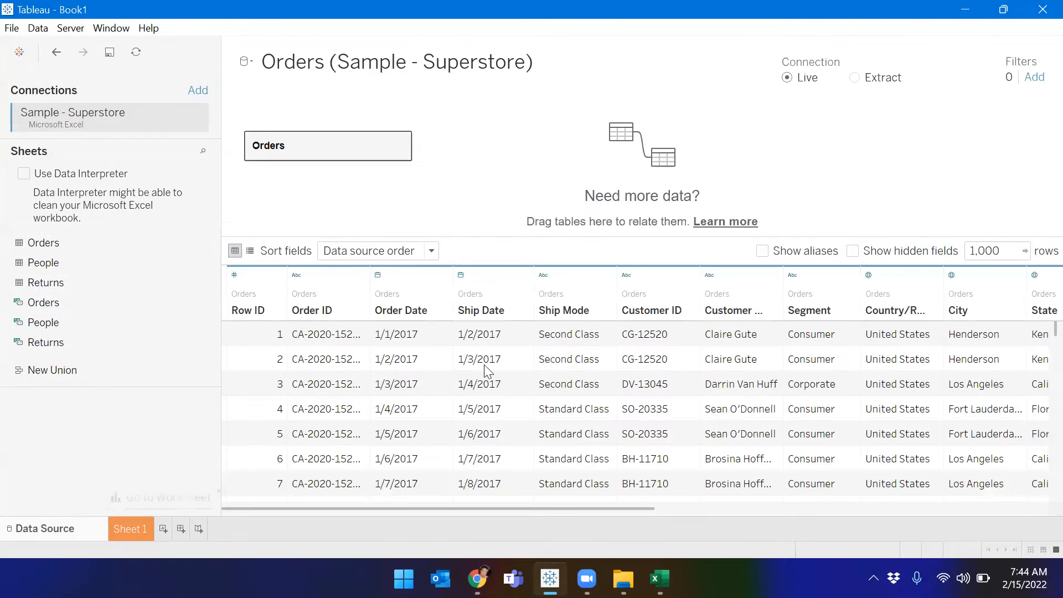
pyautogui.moveTo(346, 508); pyautogui.dragTo(405, 511)
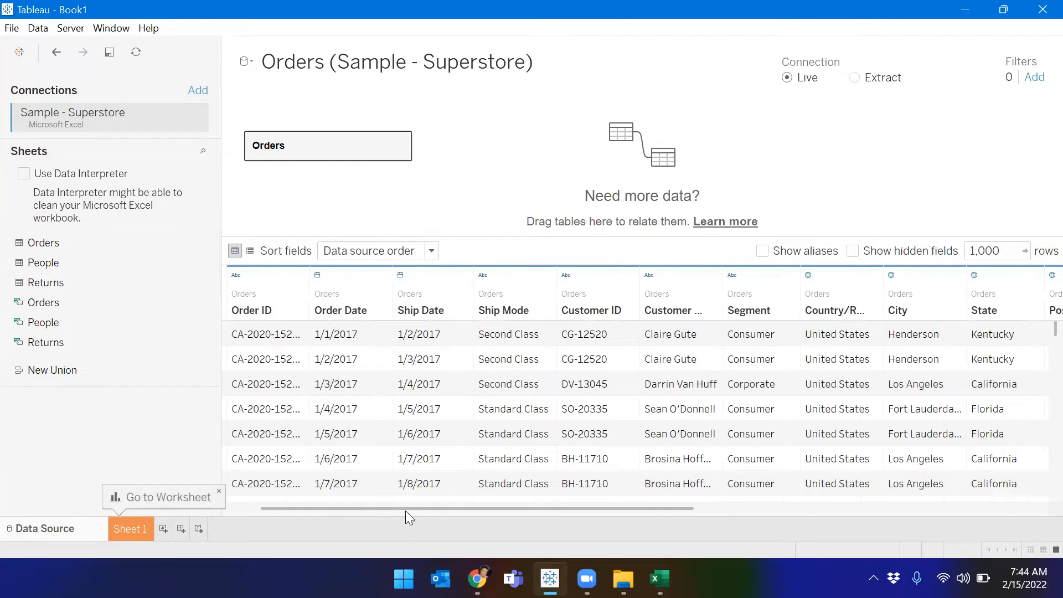
# Step: Compare the Orders header row in Excel (Row ID, Order ID, Order Date), then return to Tableau
pyautogui.hotkey('alt', 'Tab')
pyautogui.click(87, 530)
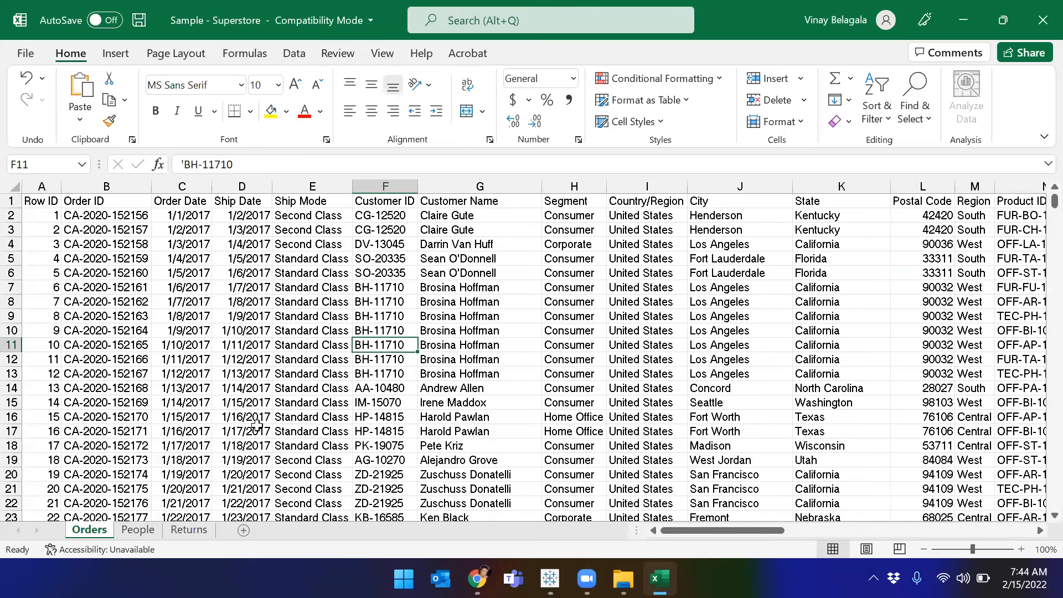
pyautogui.click(11, 200)
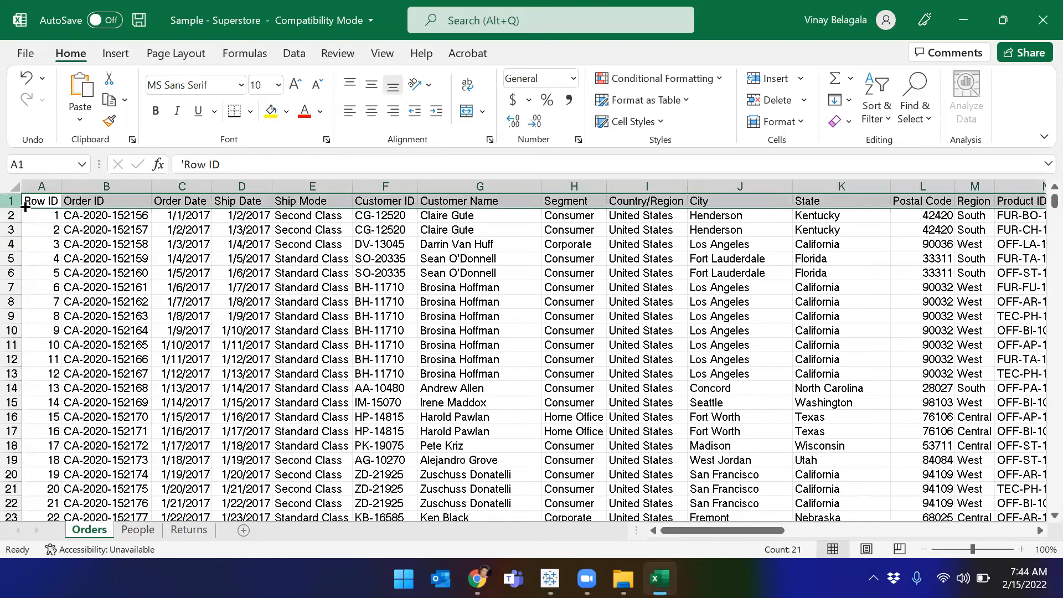
pyautogui.click(90, 202)
pyautogui.click(51, 203)
pyautogui.click(86, 203)
pyautogui.click(172, 203)
pyautogui.hotkey('alt', 'Tab')
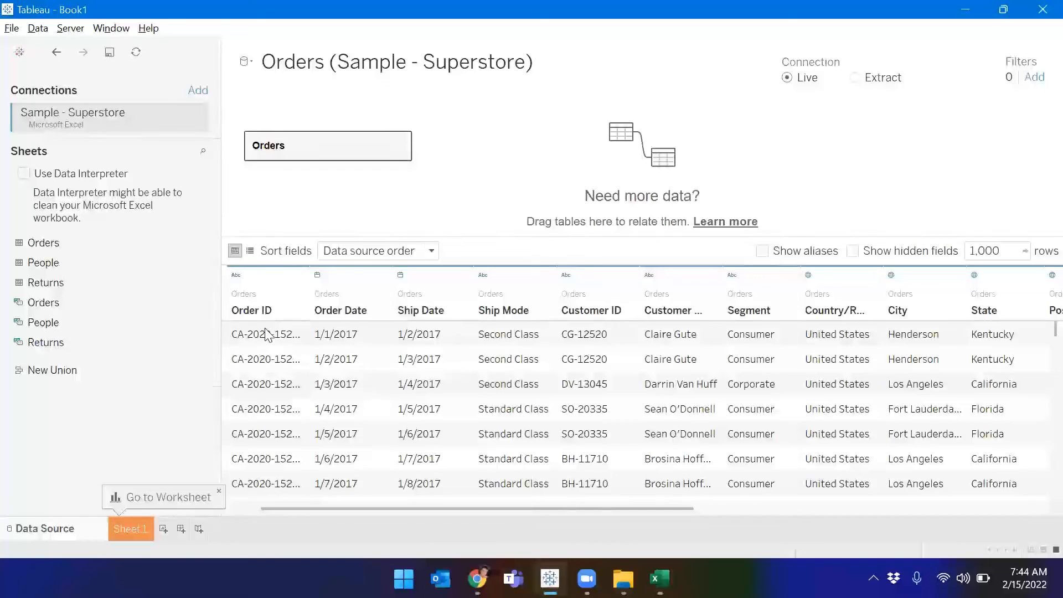
pyautogui.click(264, 315)
pyautogui.click(365, 317)
pyautogui.click(417, 319)
pyautogui.click(501, 314)
pyautogui.click(609, 315)
pyautogui.click(676, 320)
pyautogui.click(748, 315)
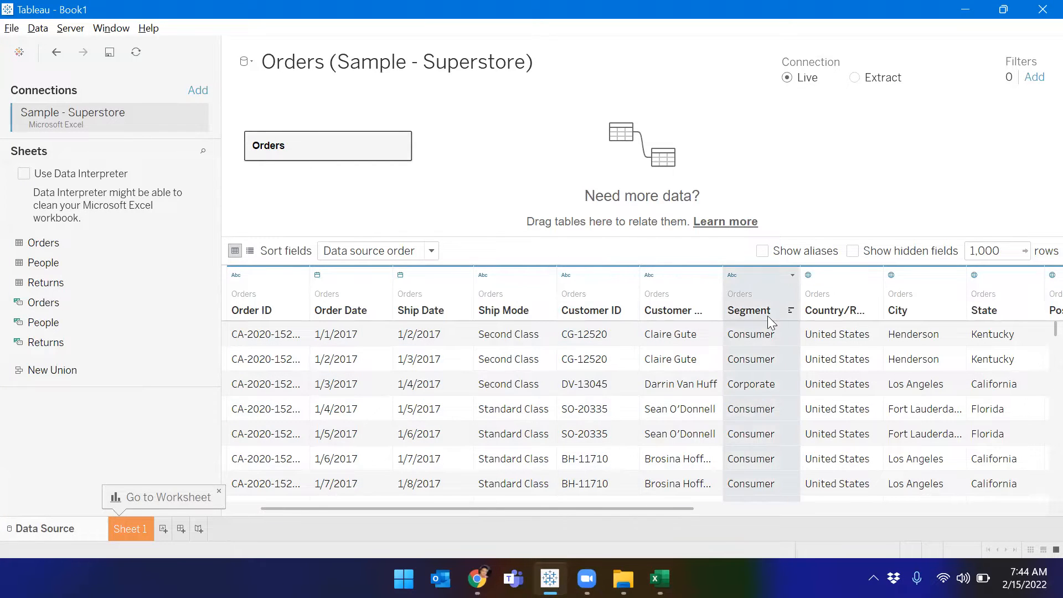
pyautogui.click(827, 317)
pyautogui.click(909, 318)
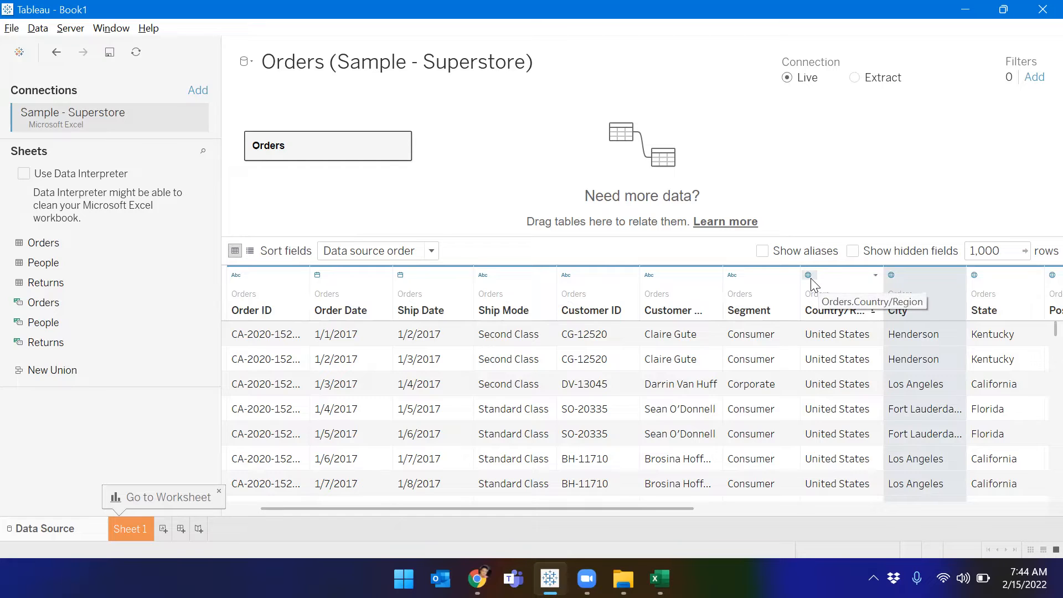
pyautogui.moveTo(682, 510); pyautogui.dragTo(254, 279)
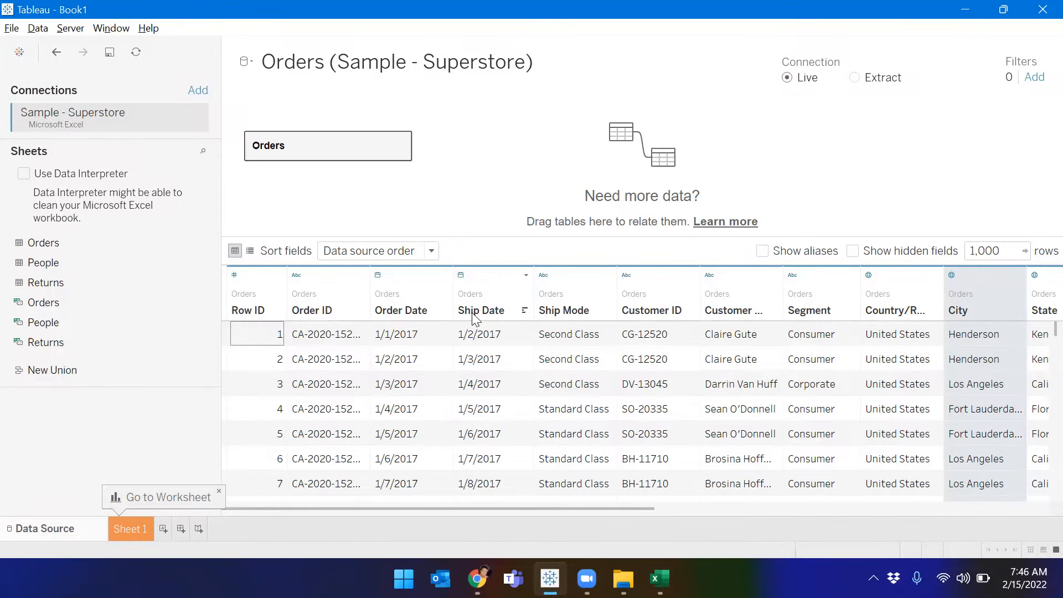
pyautogui.click(526, 271)
pyautogui.click(524, 273)
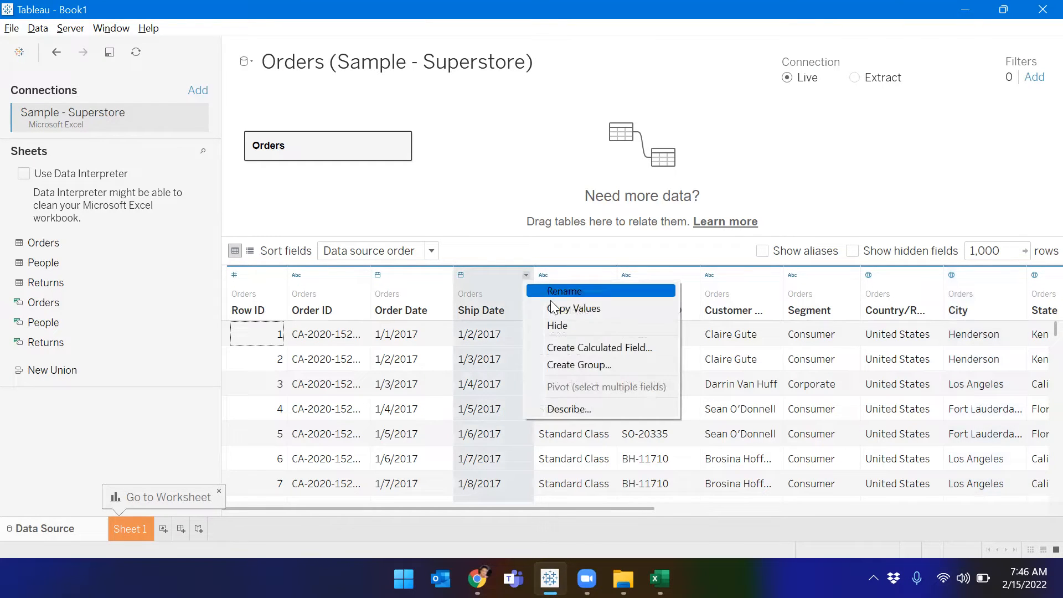
pyautogui.click(463, 275)
pyautogui.click(459, 274)
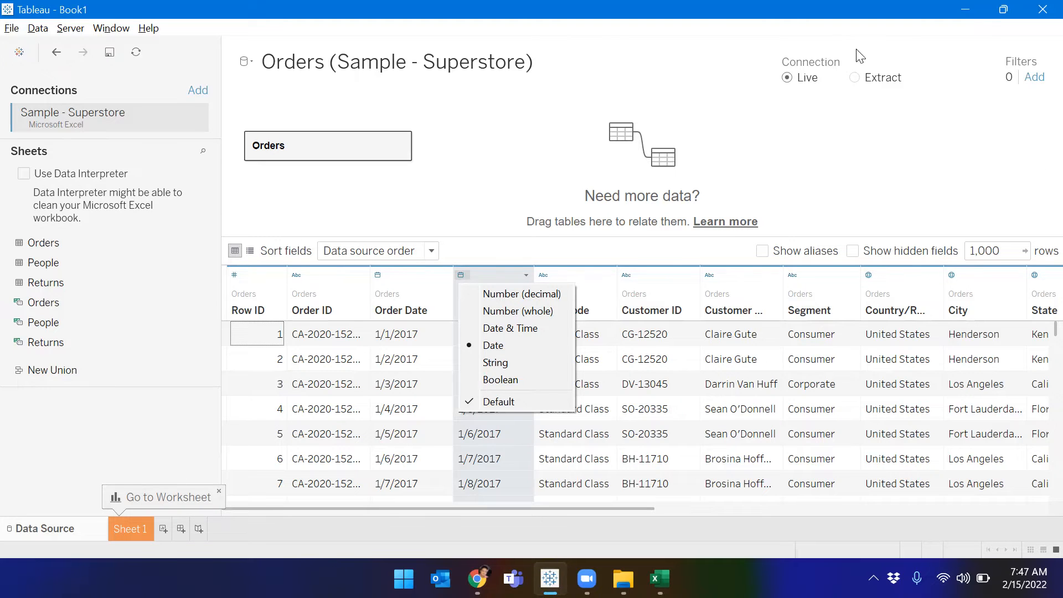
pyautogui.click(395, 66)
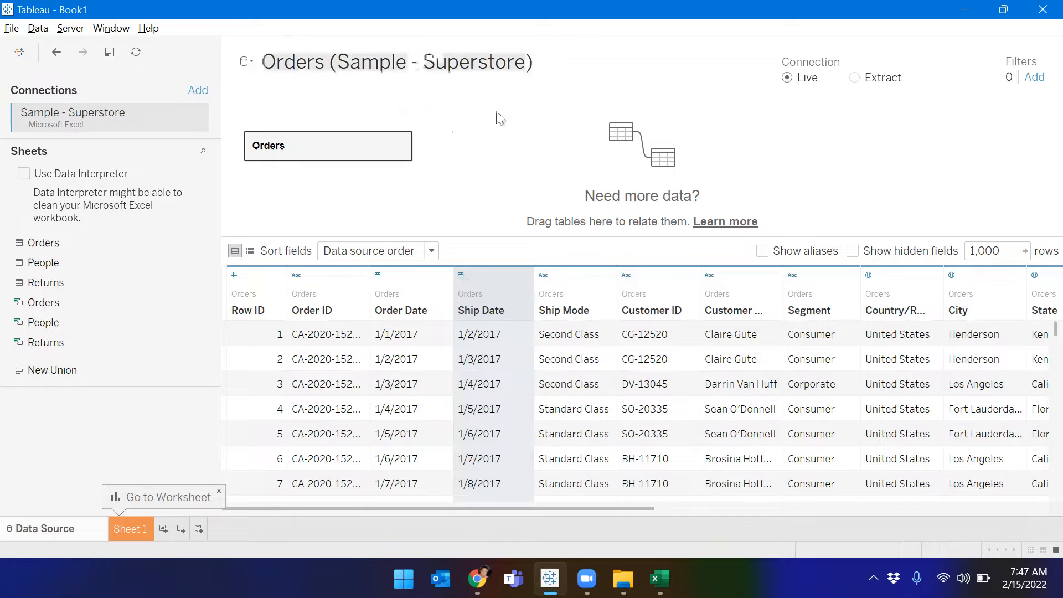
pyautogui.click(579, 62)
pyautogui.moveTo(579, 63); pyautogui.dragTo(253, 59)
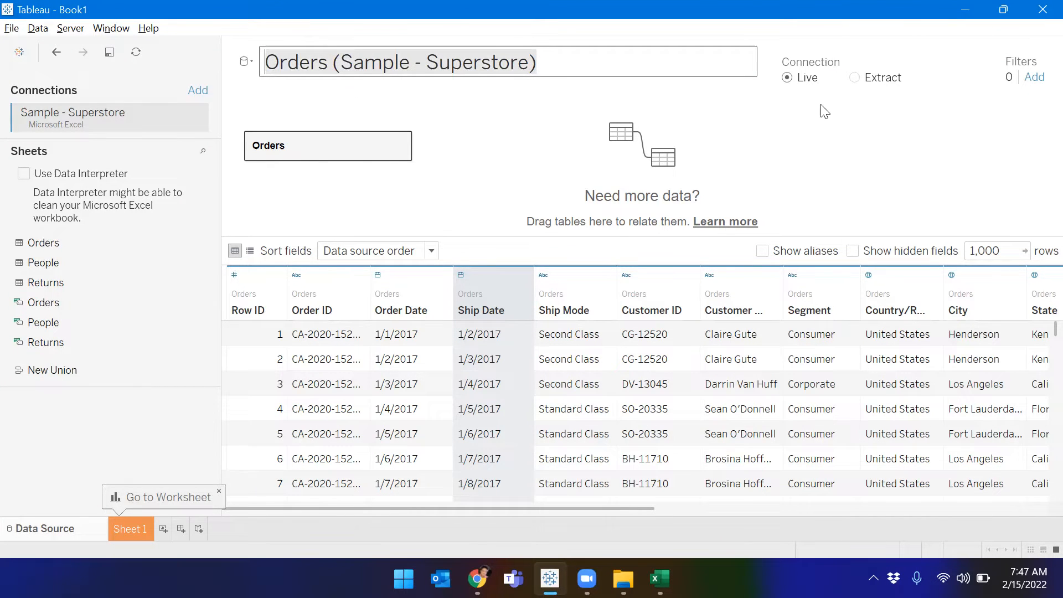
pyautogui.click(554, 143)
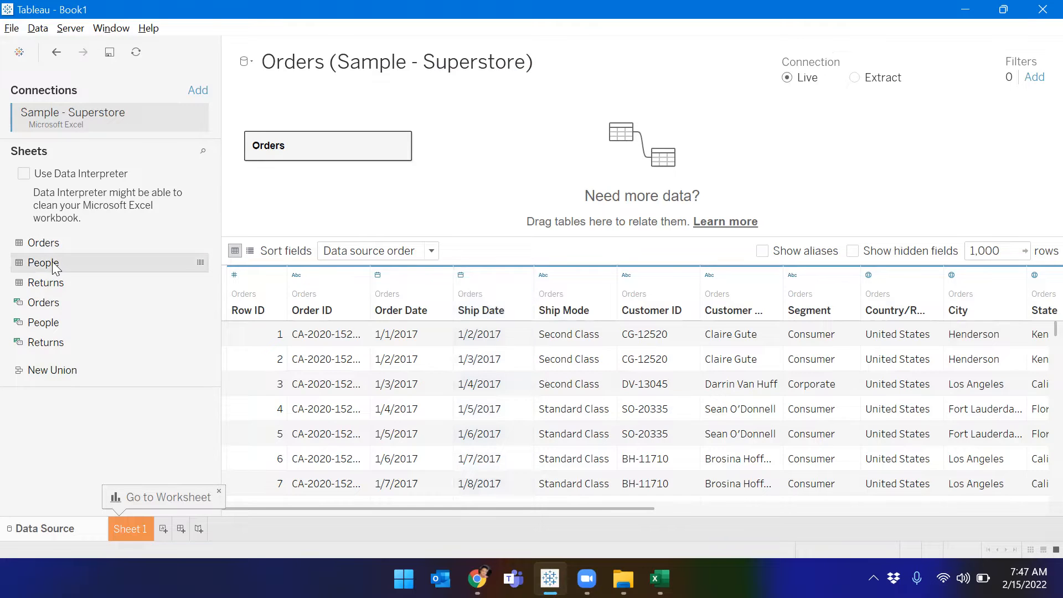
# Step: Drag People onto the canvas and verify its relationship to Orders is Region = Region (People)
pyautogui.moveTo(55, 267); pyautogui.dragTo(554, 146)
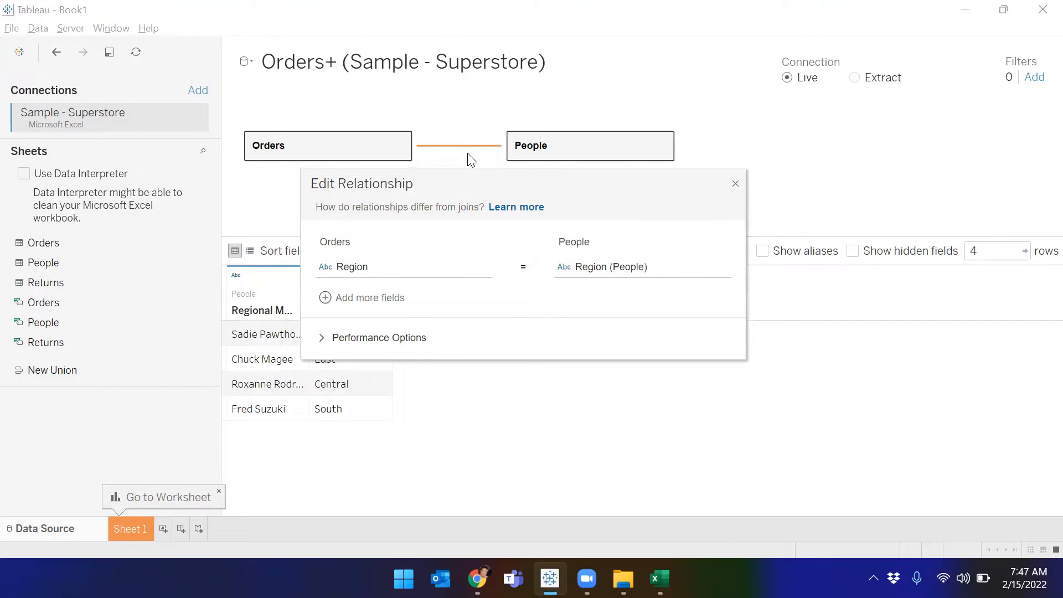
pyautogui.click(735, 184)
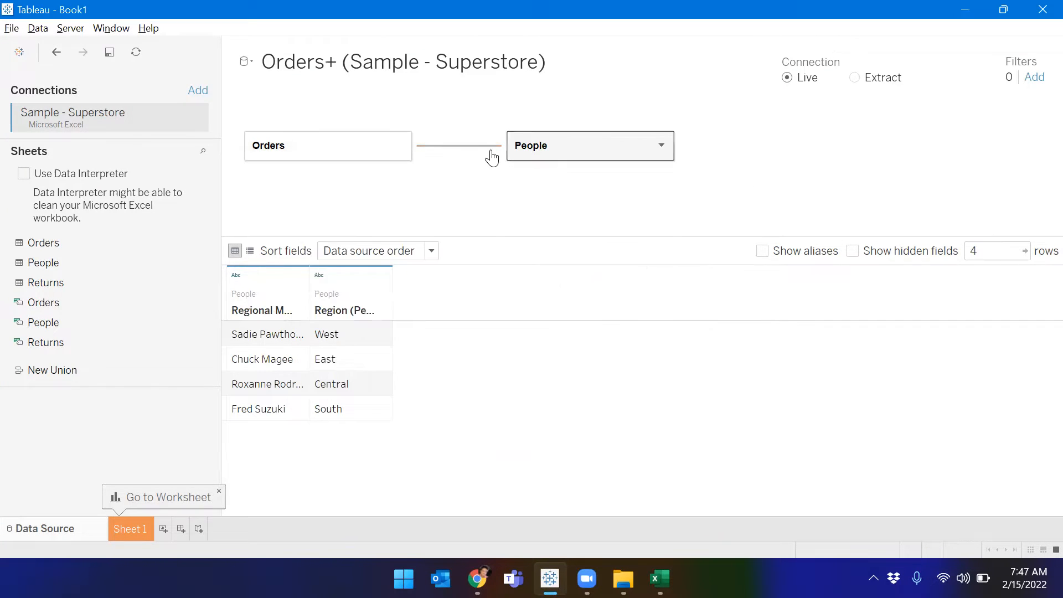
pyautogui.click(476, 147)
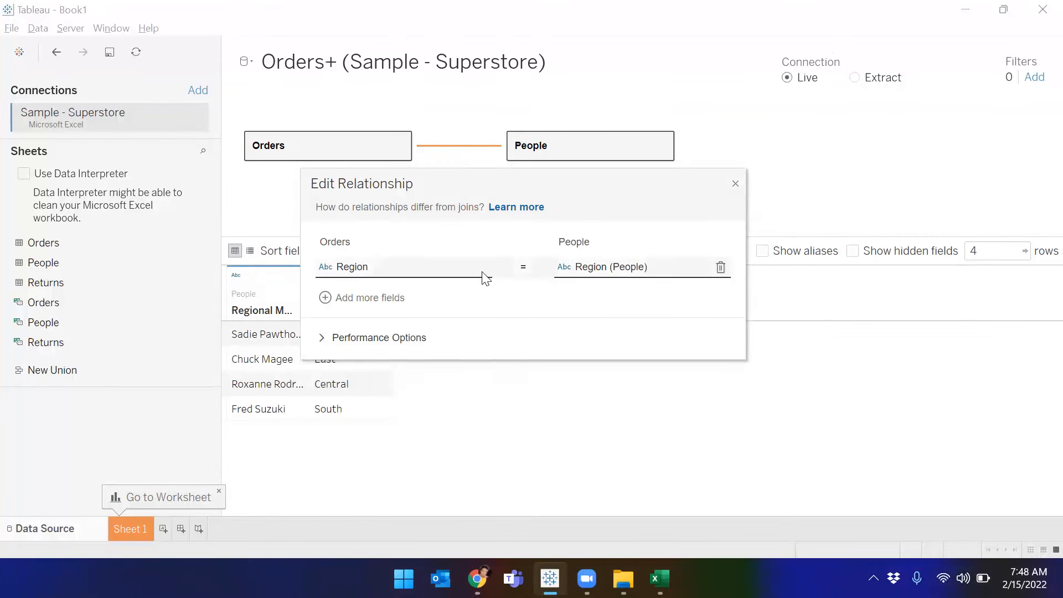
pyautogui.click(443, 268)
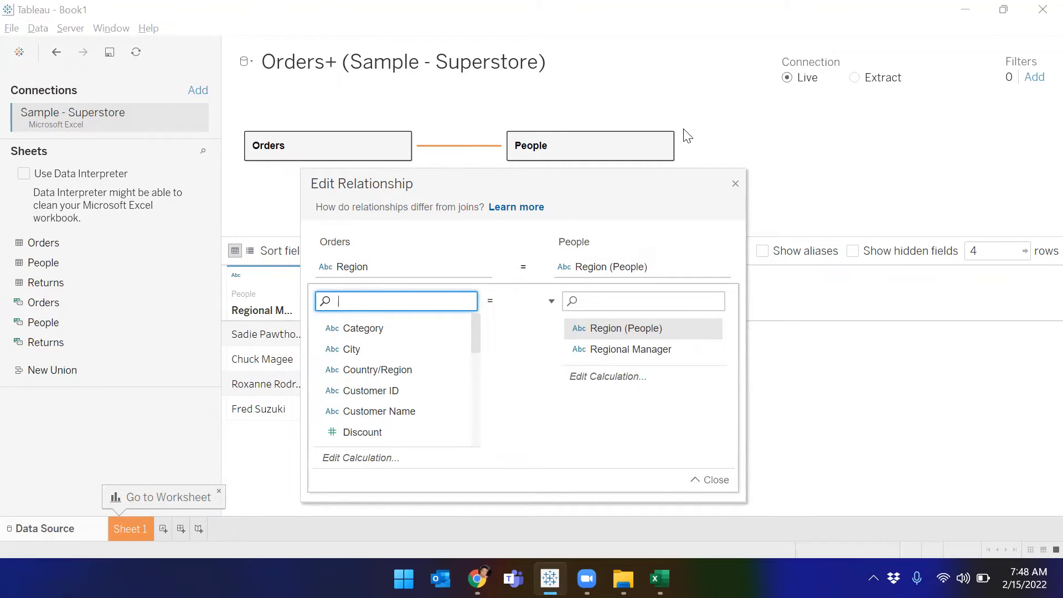
pyautogui.click(736, 183)
pyautogui.click(399, 148)
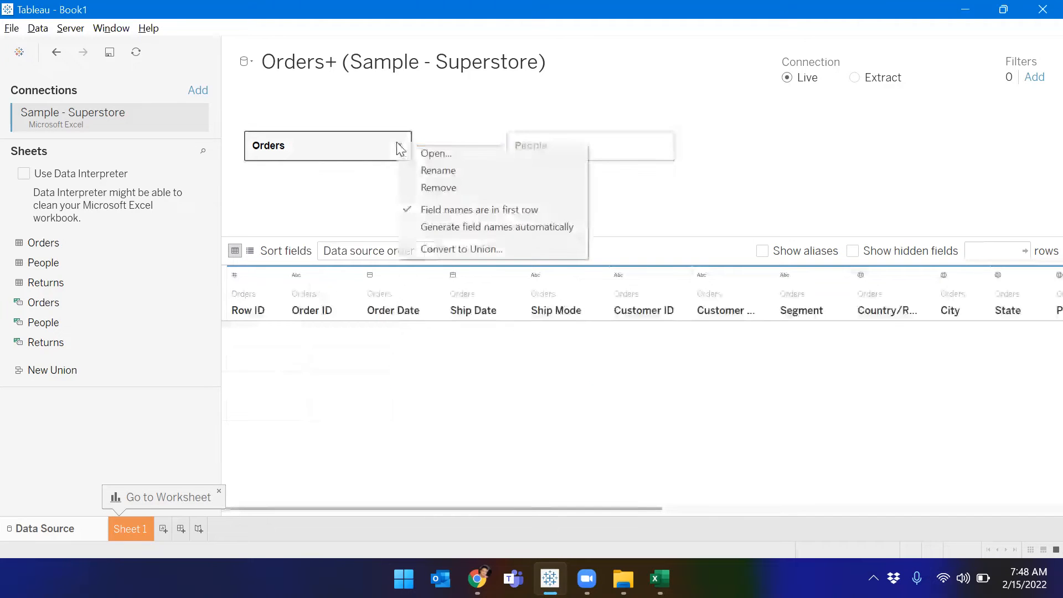
pyautogui.click(445, 153)
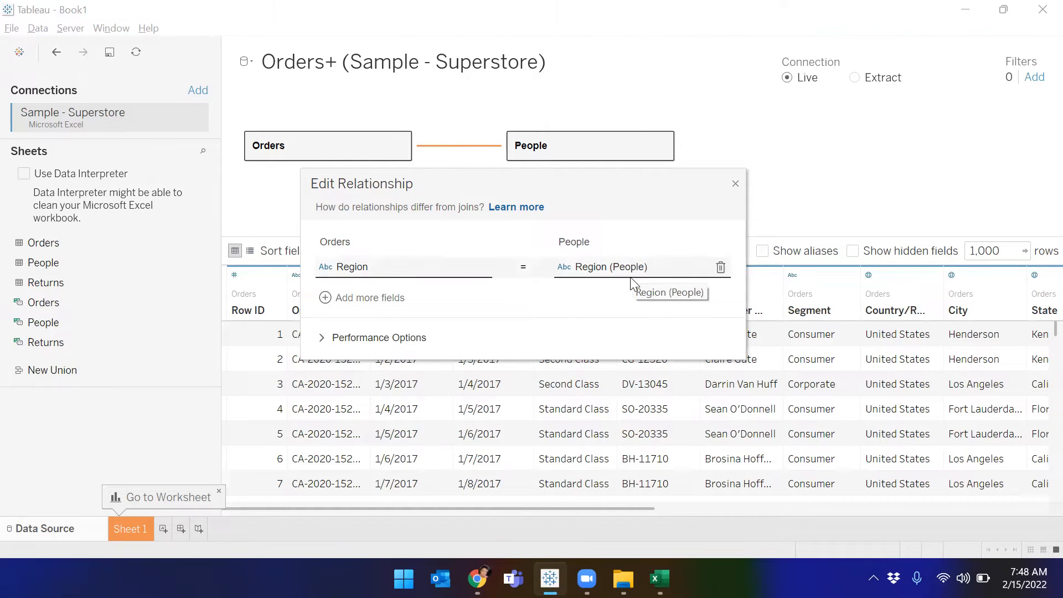
pyautogui.click(736, 185)
pyautogui.click(77, 279)
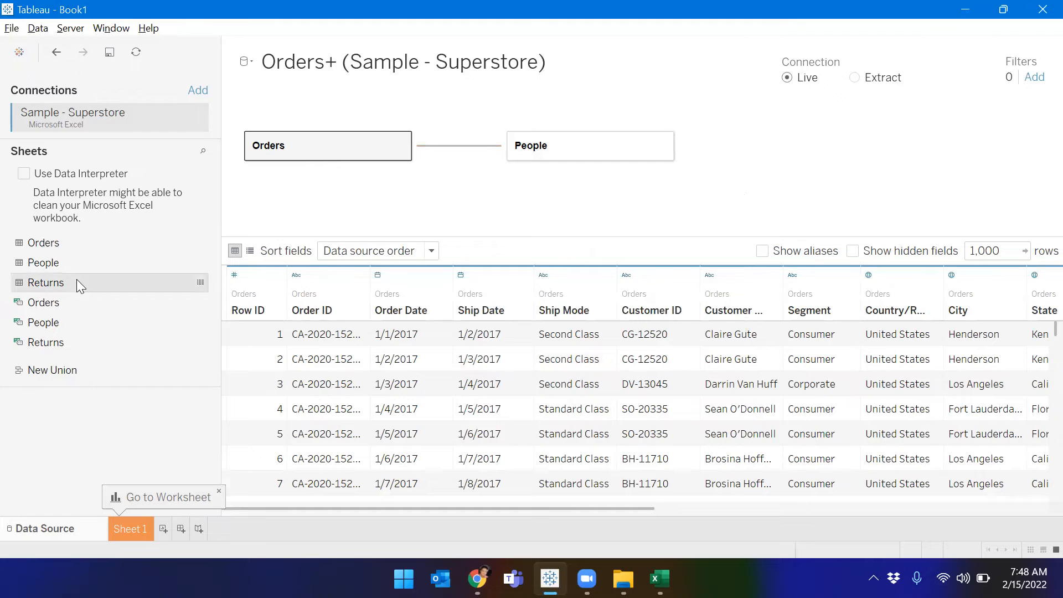
# Step: Add Returns related to Orders on Order ID = Order ID (Returns), then glance at Sheet 1
pyautogui.doubleClick(77, 279)
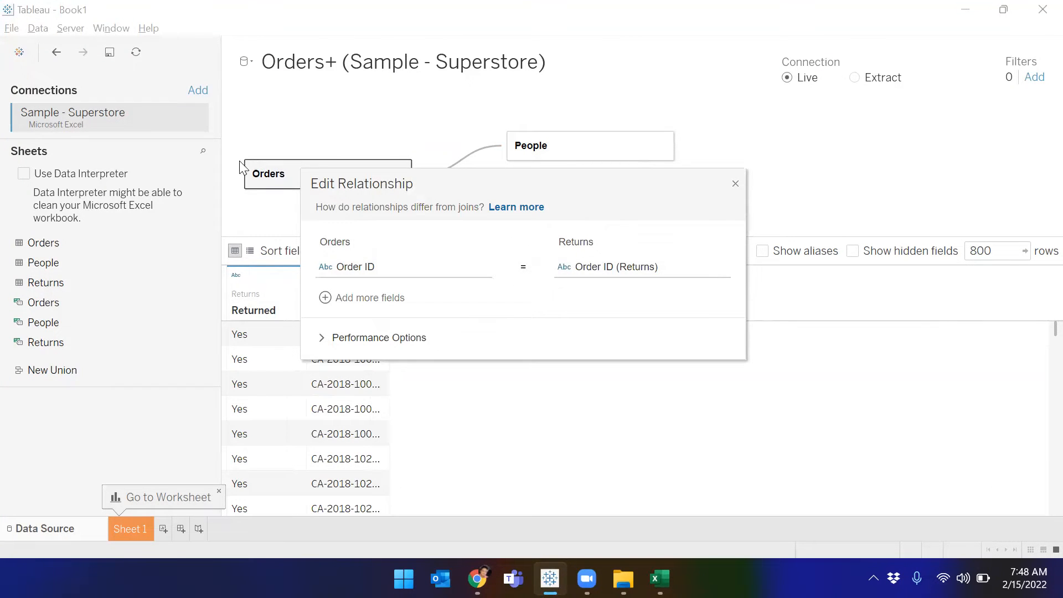
pyautogui.click(467, 269)
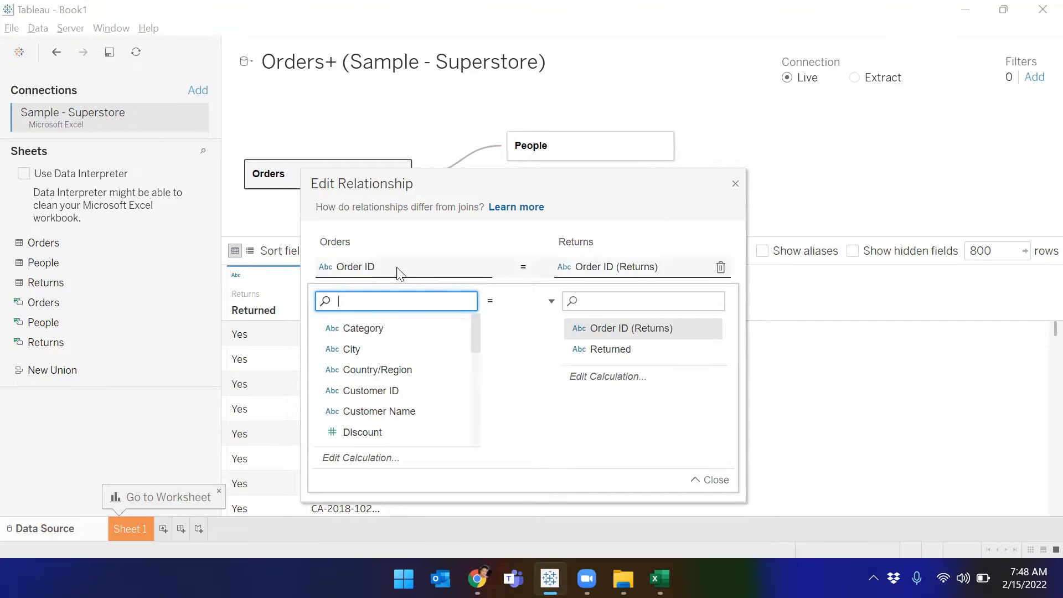
pyautogui.click(736, 184)
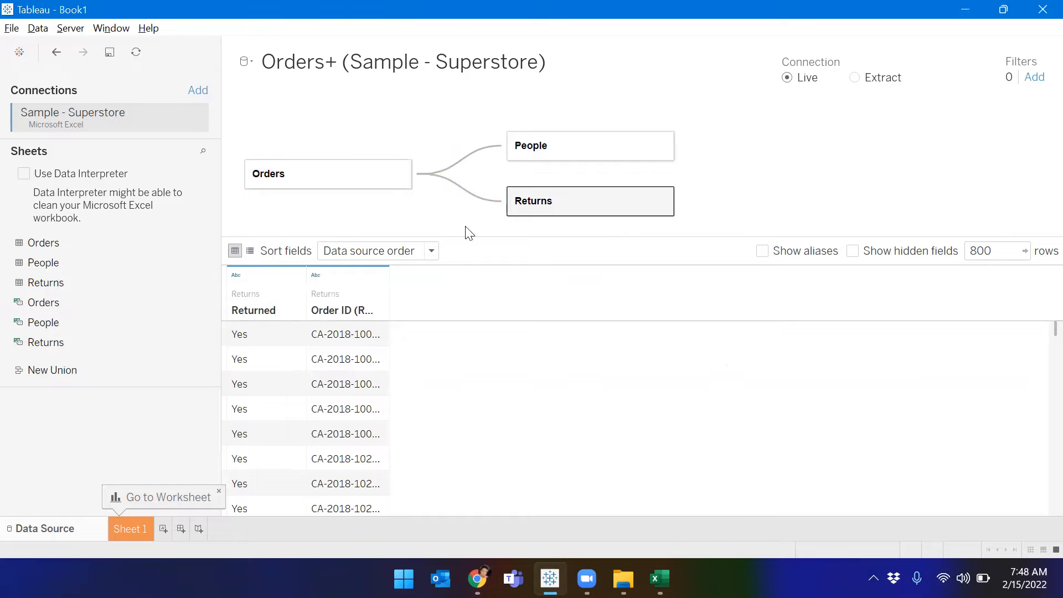
pyautogui.click(132, 533)
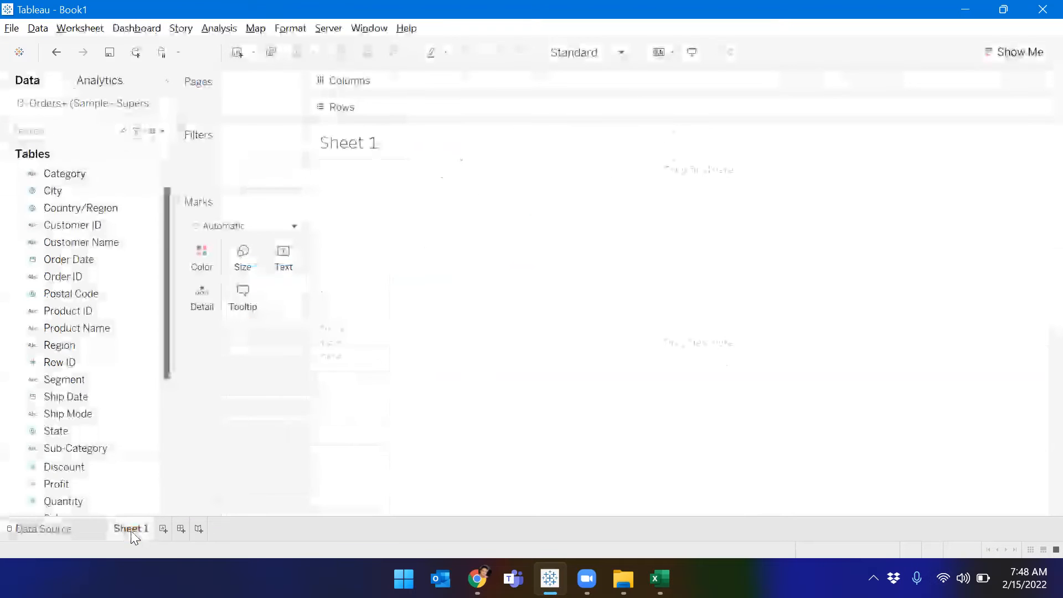
pyautogui.click(71, 529)
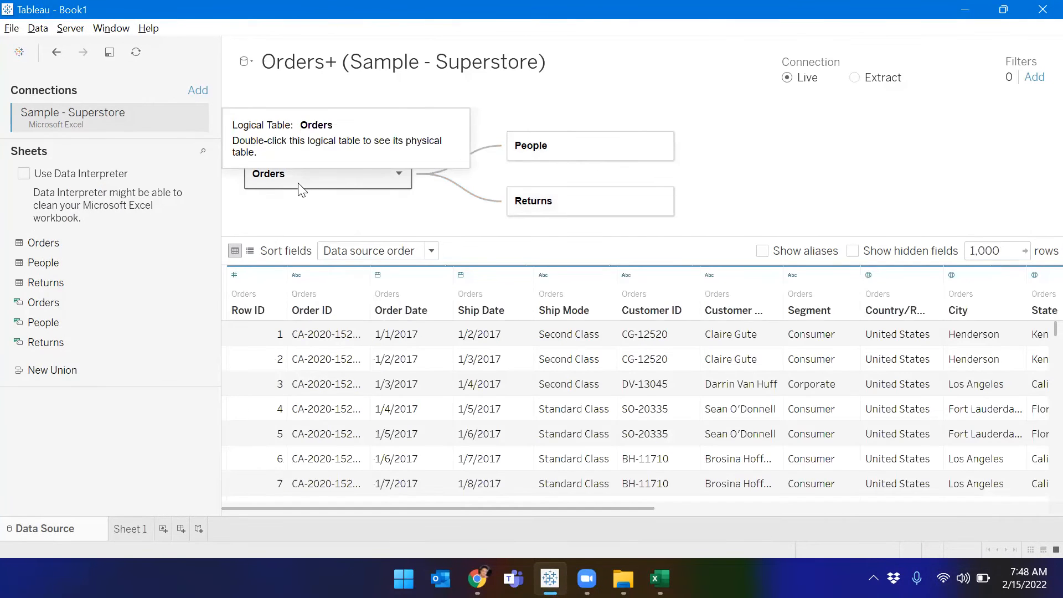
pyautogui.moveTo(427, 508)
pyautogui.mouseDown()
pyautogui.moveTo(512, 516)
pyautogui.moveTo(421, 514)
pyautogui.mouseUp()
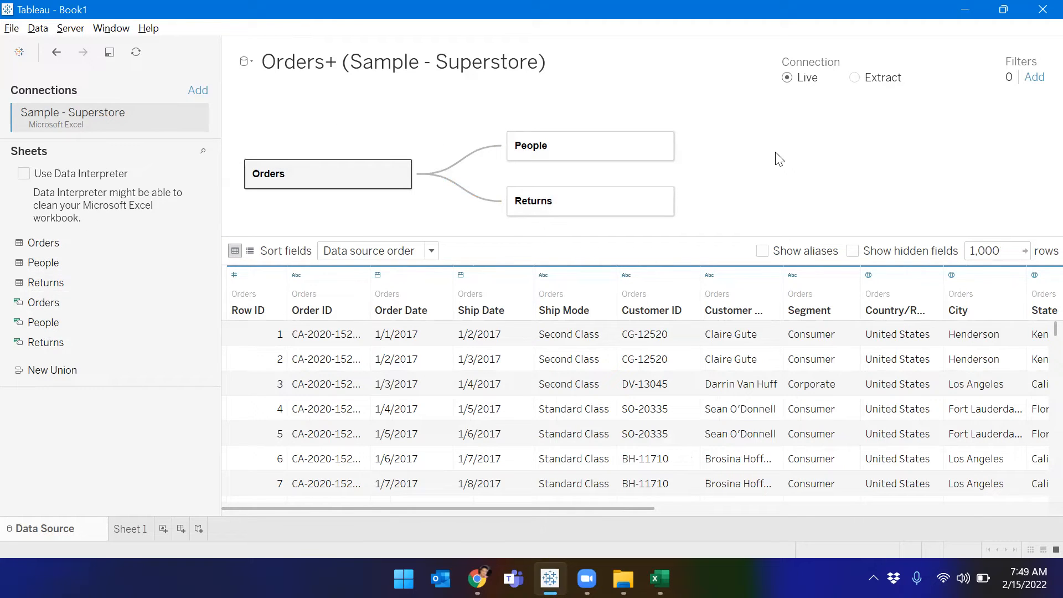
# Step: Open the data-type menu from the calendar icon above the Order Date column
pyautogui.click(377, 275)
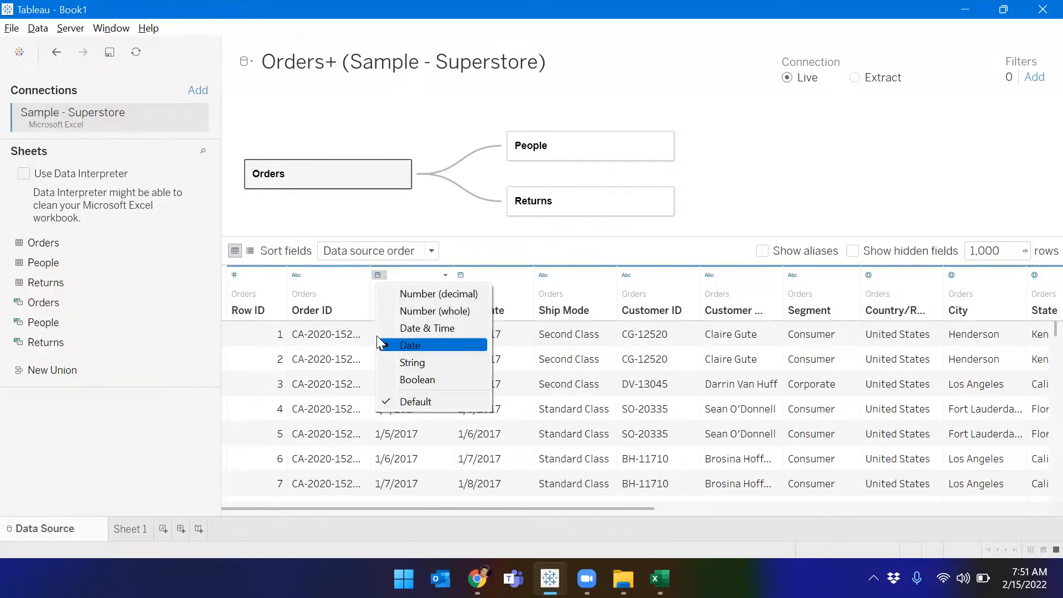
# Step: Leave Order Date as Date and Country/Region's type unchanged, dismissing both type menus
pyautogui.click(818, 197)
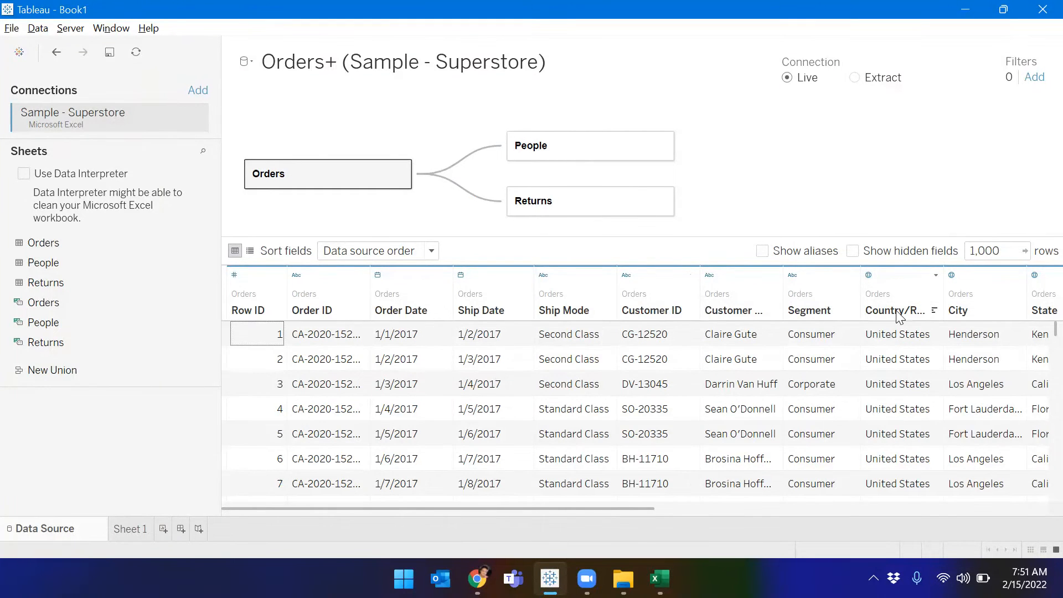
pyautogui.click(869, 277)
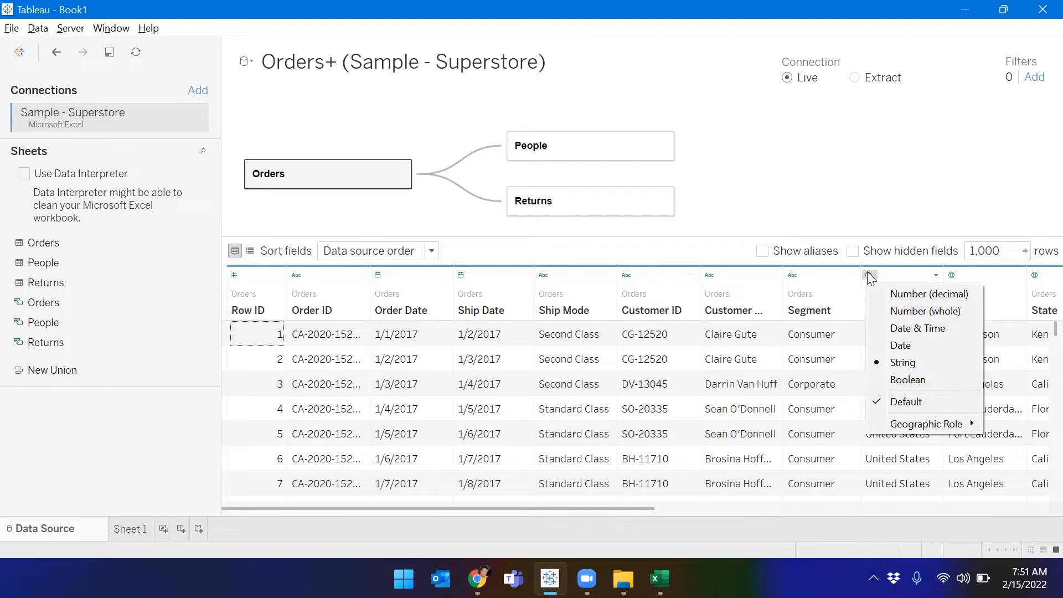
pyautogui.click(789, 278)
pyautogui.click(866, 194)
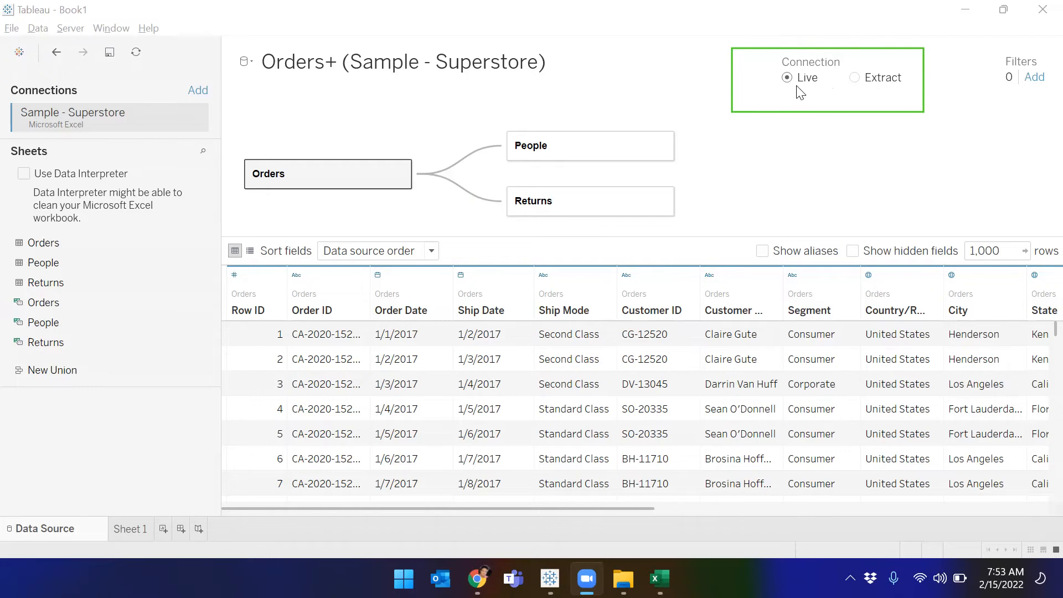
pyautogui.click(884, 82)
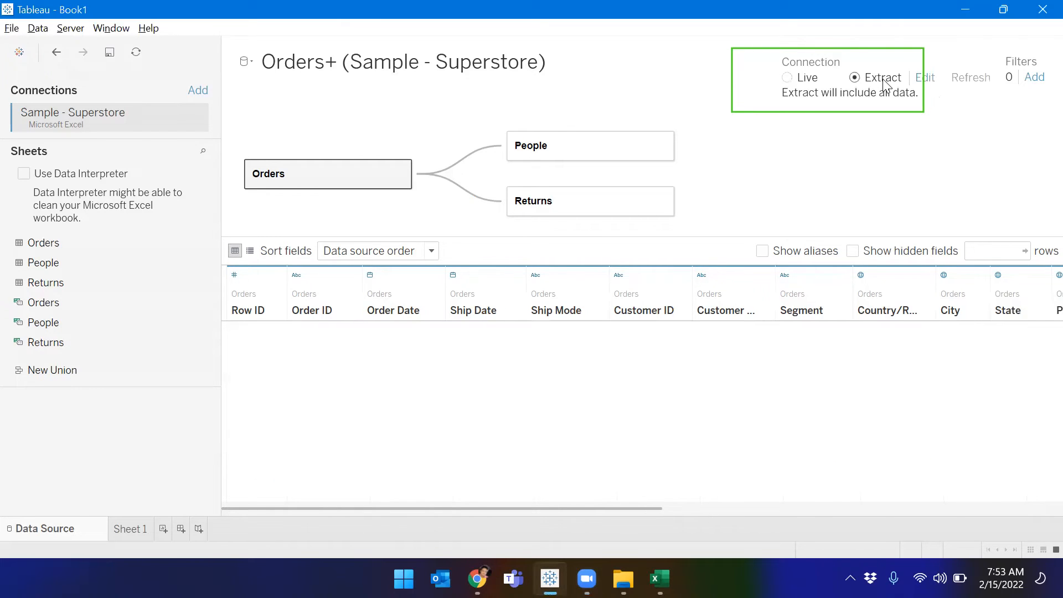
pyautogui.click(787, 78)
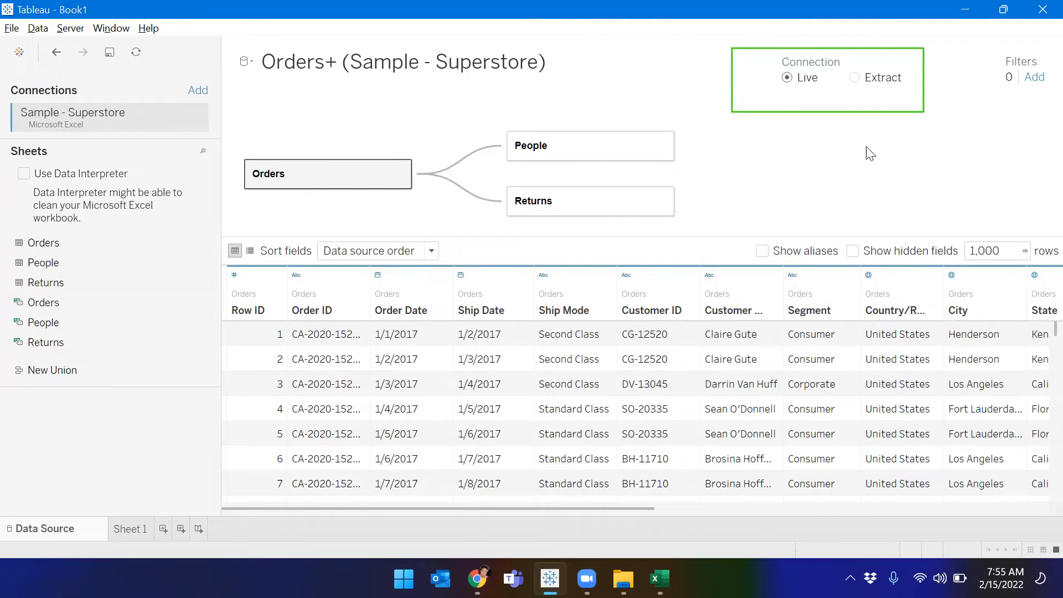
# Step: Switch the Orders+ data source connection from Live to Extract, including all data
pyautogui.click(883, 80)
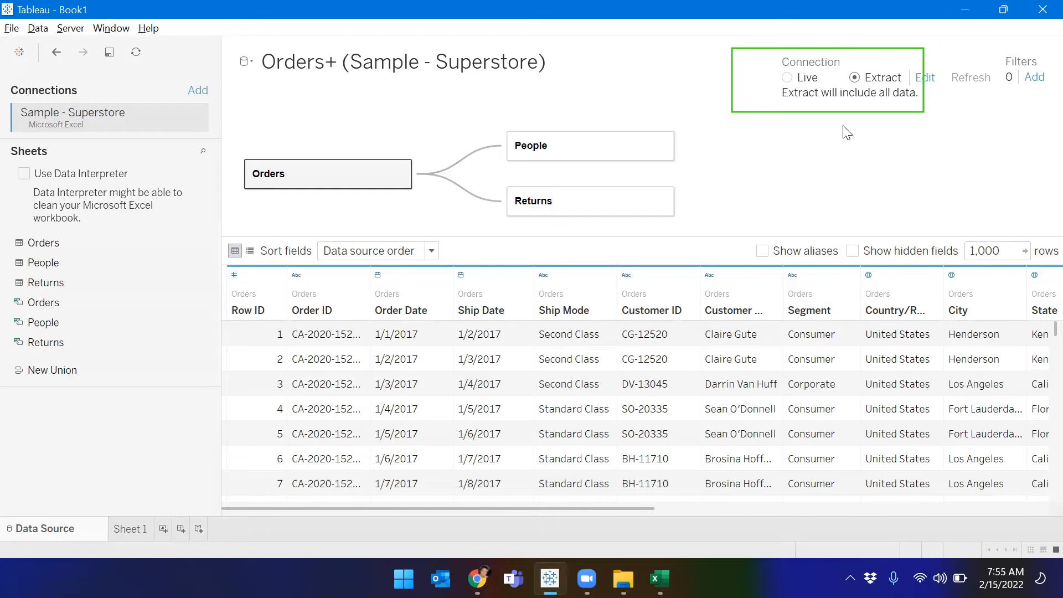
pyautogui.click(806, 82)
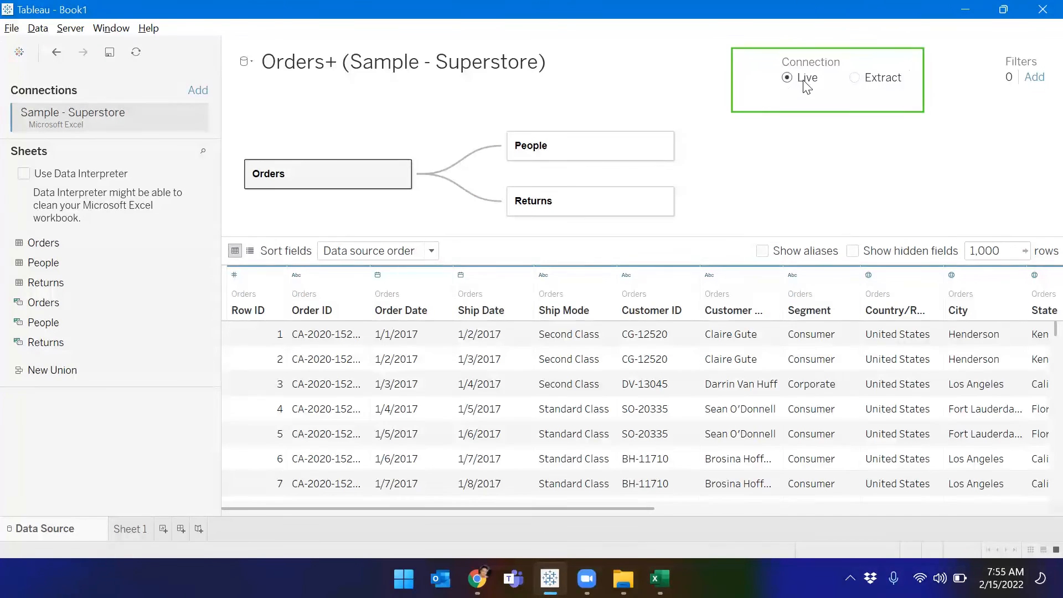
pyautogui.click(868, 88)
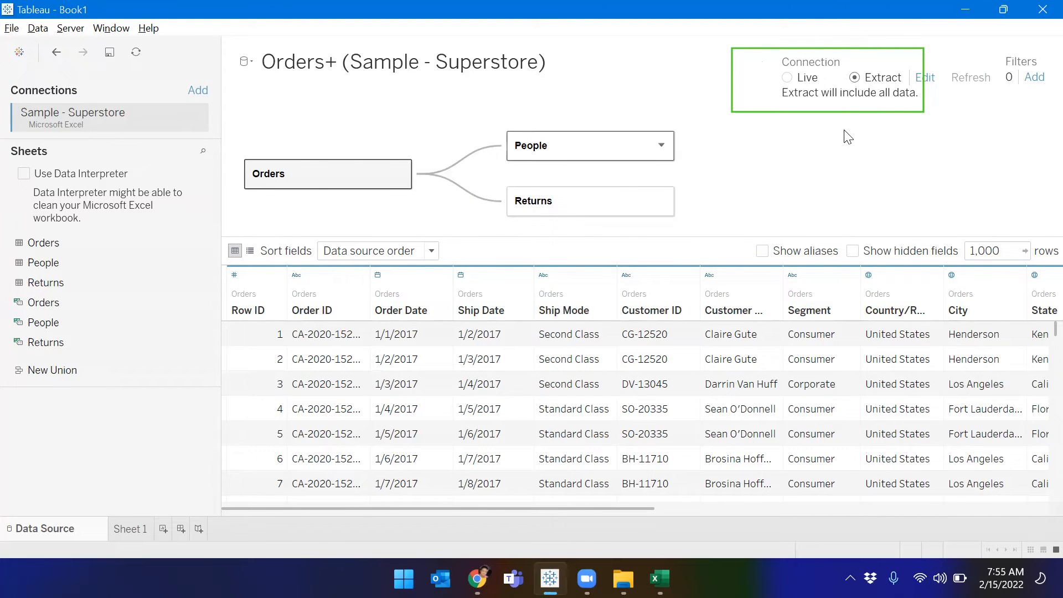
# Step: Try a Category data source filter, cancel it, and return Orders+ to Live with 0 filters
pyautogui.click(1035, 77)
pyautogui.click(455, 317)
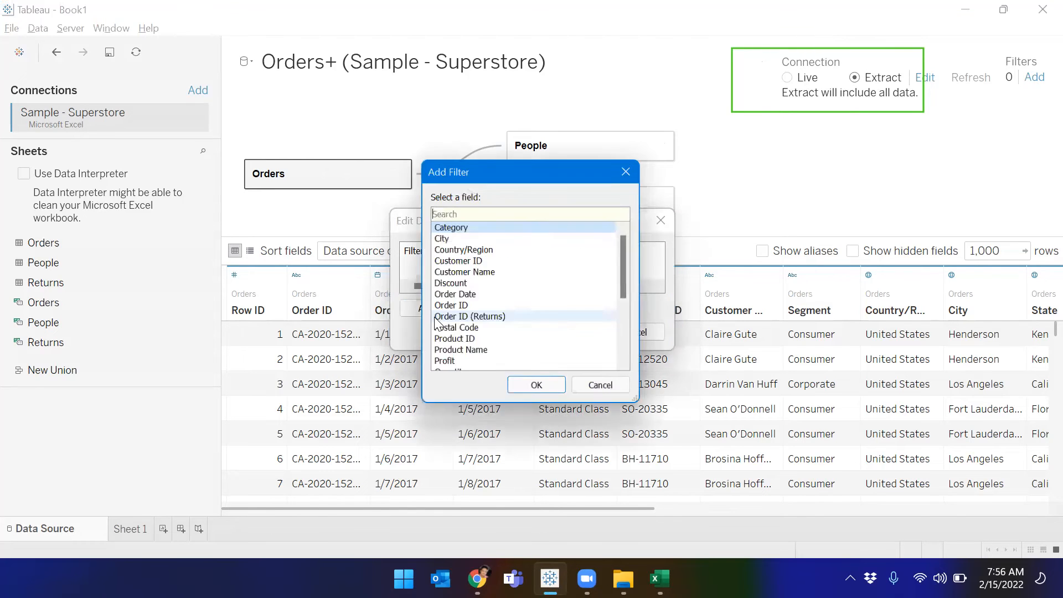
pyautogui.scroll(-4, 630, 236)
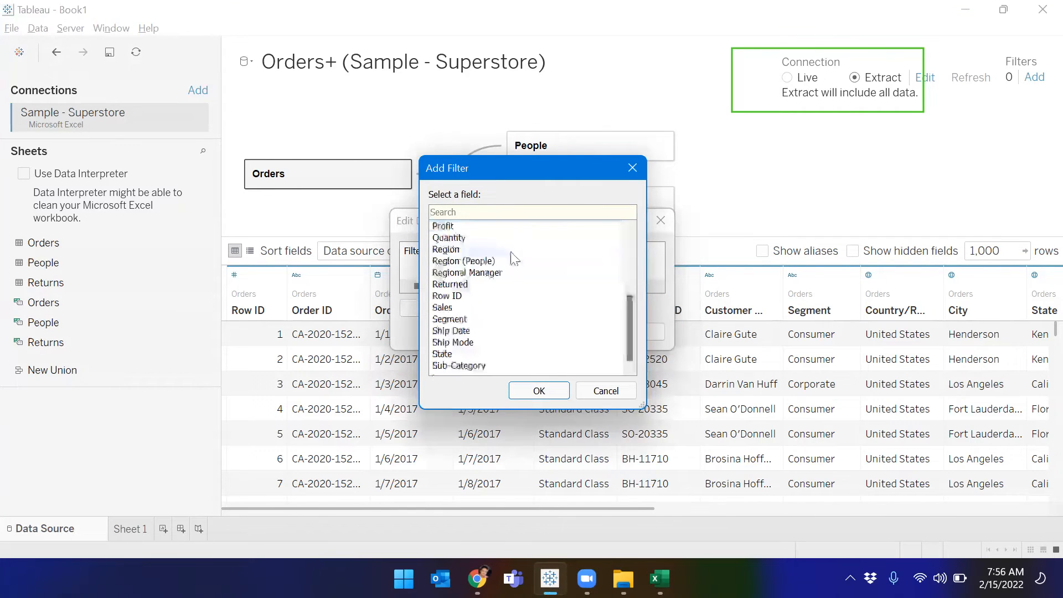
pyautogui.scroll(4, 506, 304)
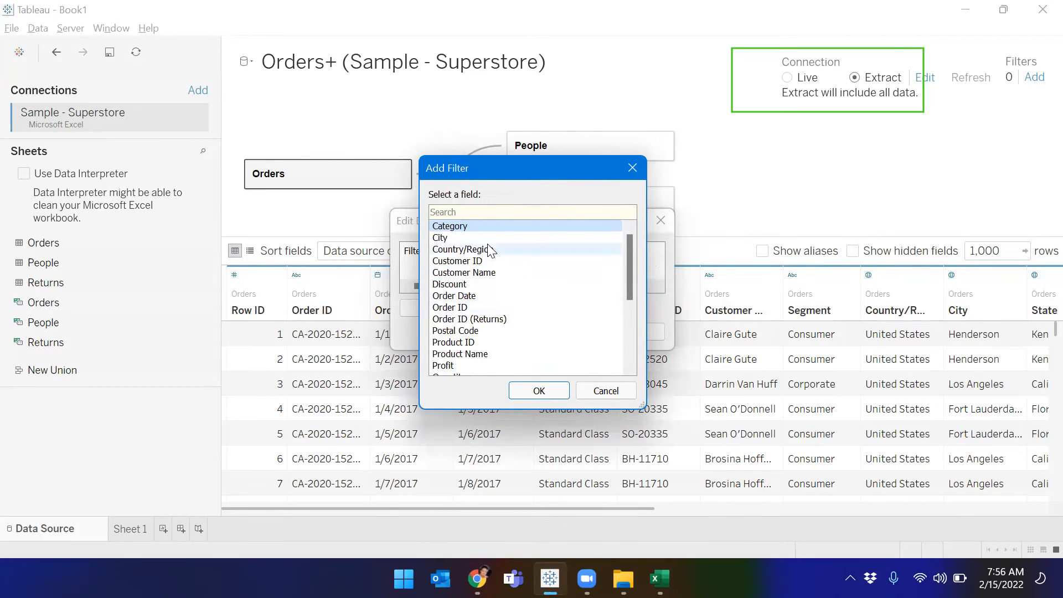
pyautogui.click(539, 389)
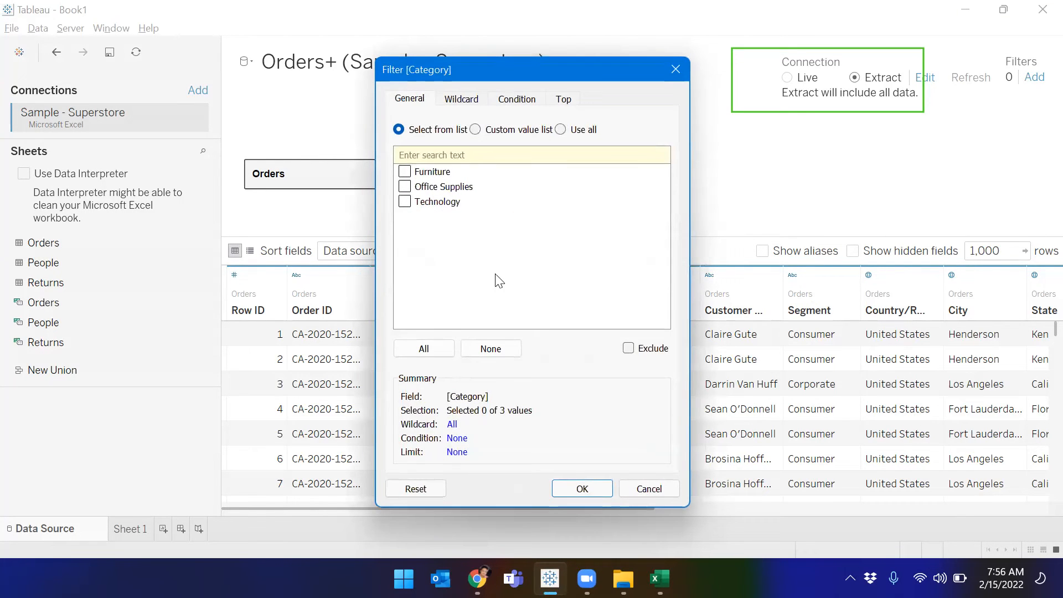
pyautogui.click(651, 487)
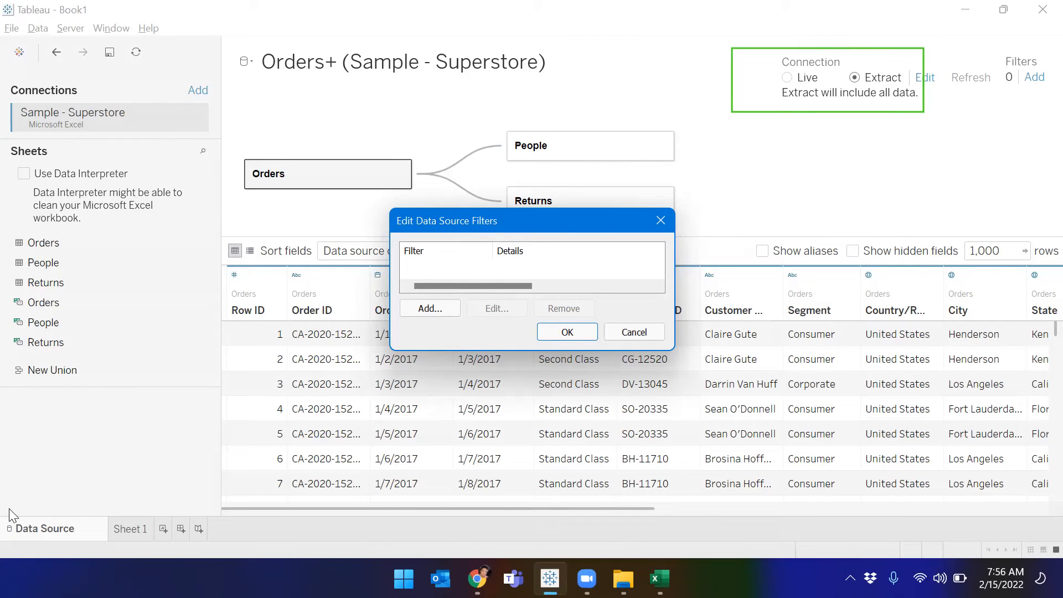
pyautogui.click(624, 334)
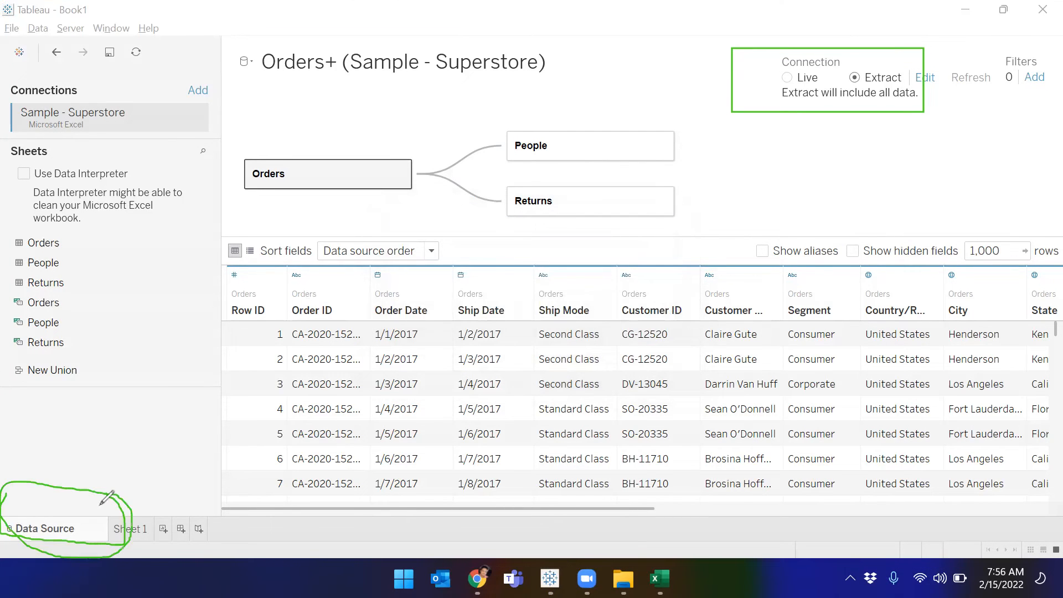
pyautogui.moveTo(1011, 44)
pyautogui.mouseDown()
pyautogui.moveTo(1042, 65)
pyautogui.moveTo(977, 41)
pyautogui.mouseUp()
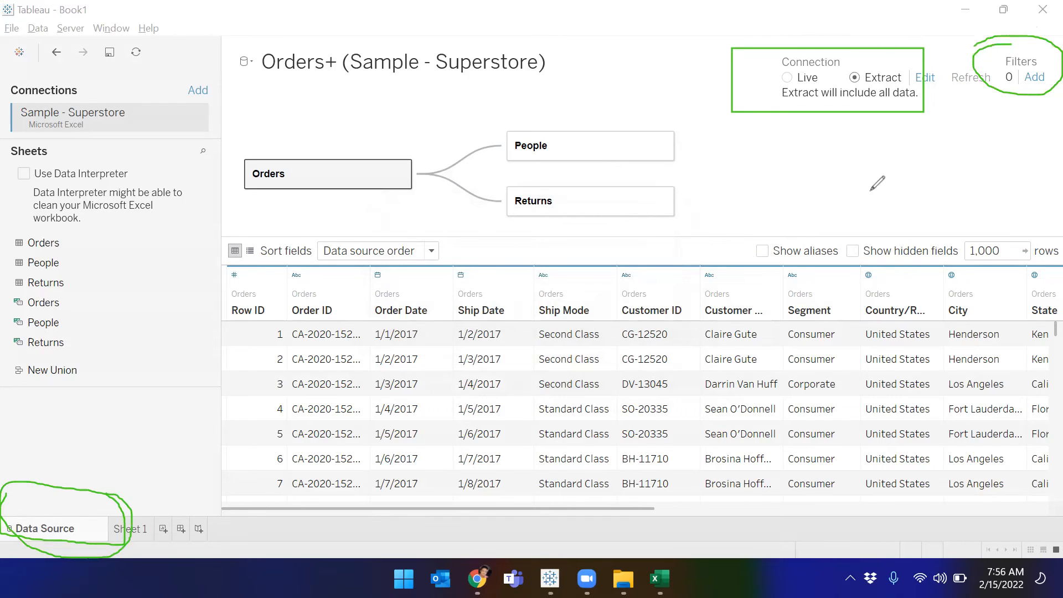
pyautogui.press('Escape')
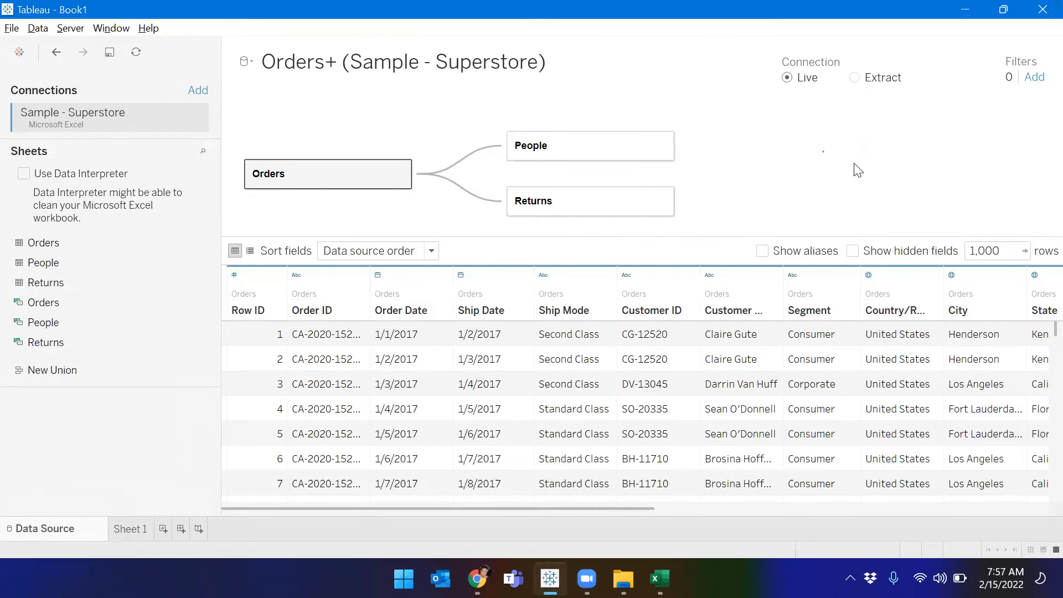
# Step: Bring up the save dialog with Ctrl+S and dismiss it twice without saving
pyautogui.hotkey('ctrl', 's')
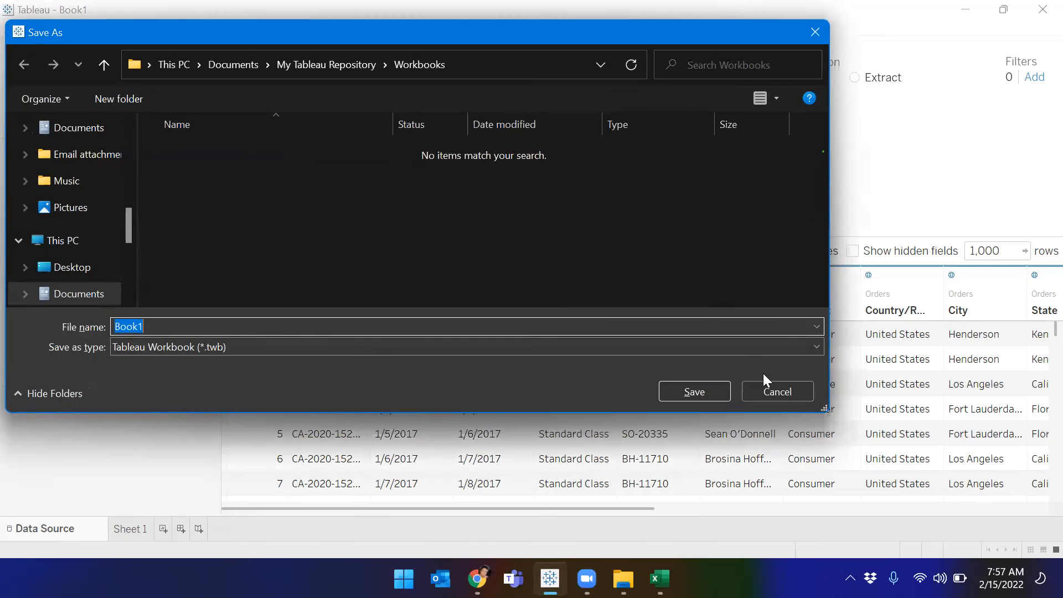
pyautogui.click(766, 392)
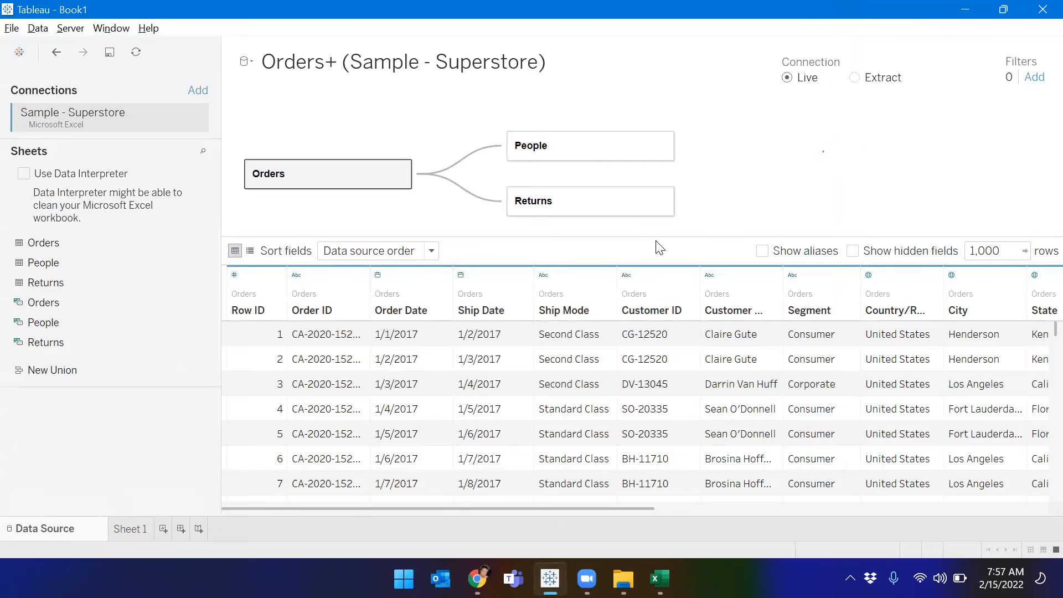
pyautogui.hotkey('ctrl', 's')
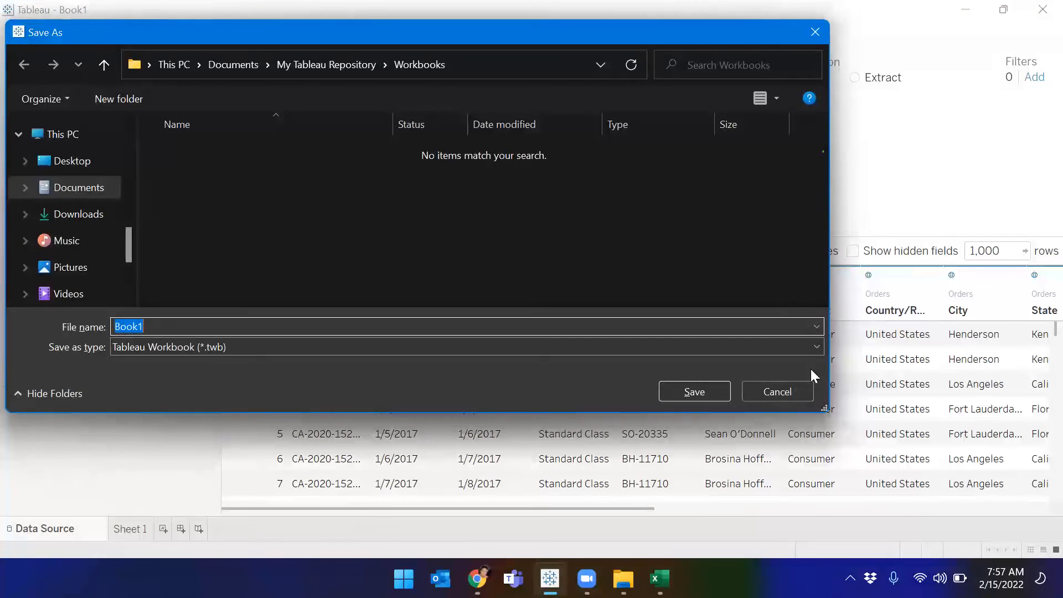
pyautogui.press('Escape')
# Step: Open Save As from the File menu and compare the .twb and .twbx file types
pyautogui.click(11, 28)
pyautogui.click(54, 110)
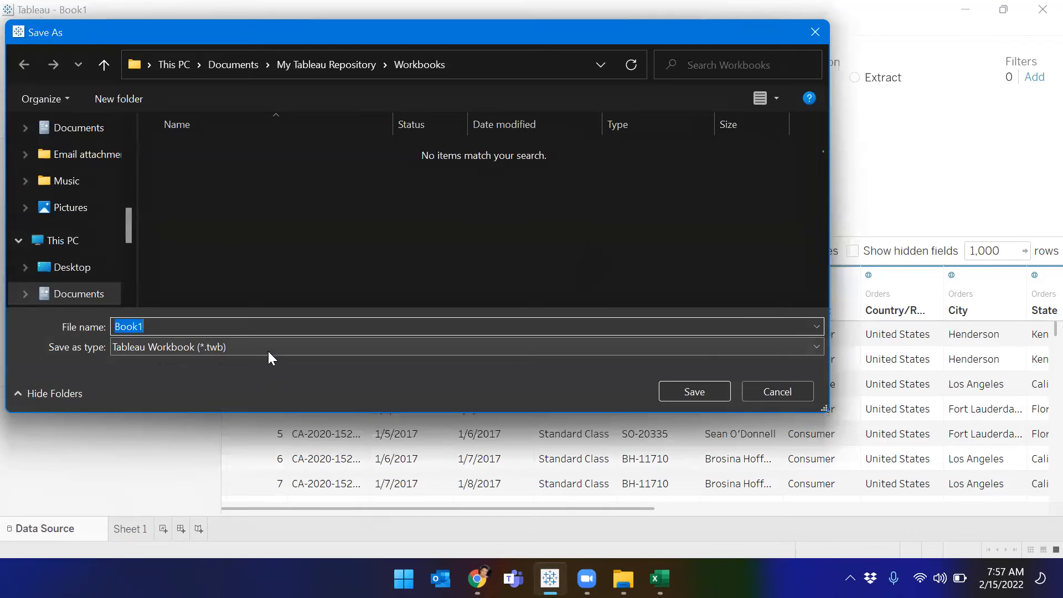
pyautogui.click(271, 348)
pyautogui.click(257, 364)
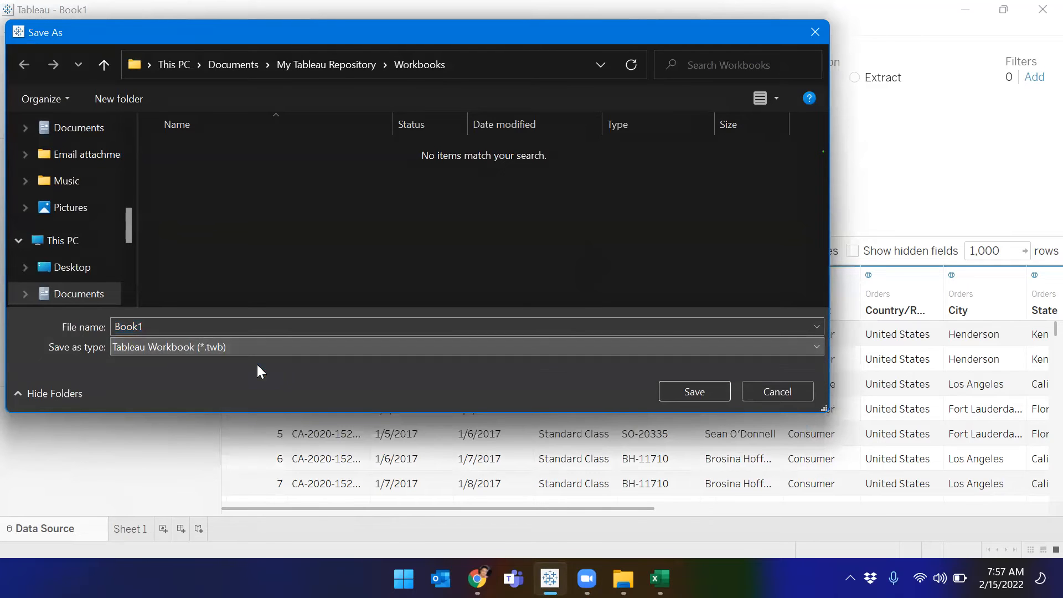
pyautogui.click(251, 350)
pyautogui.click(264, 375)
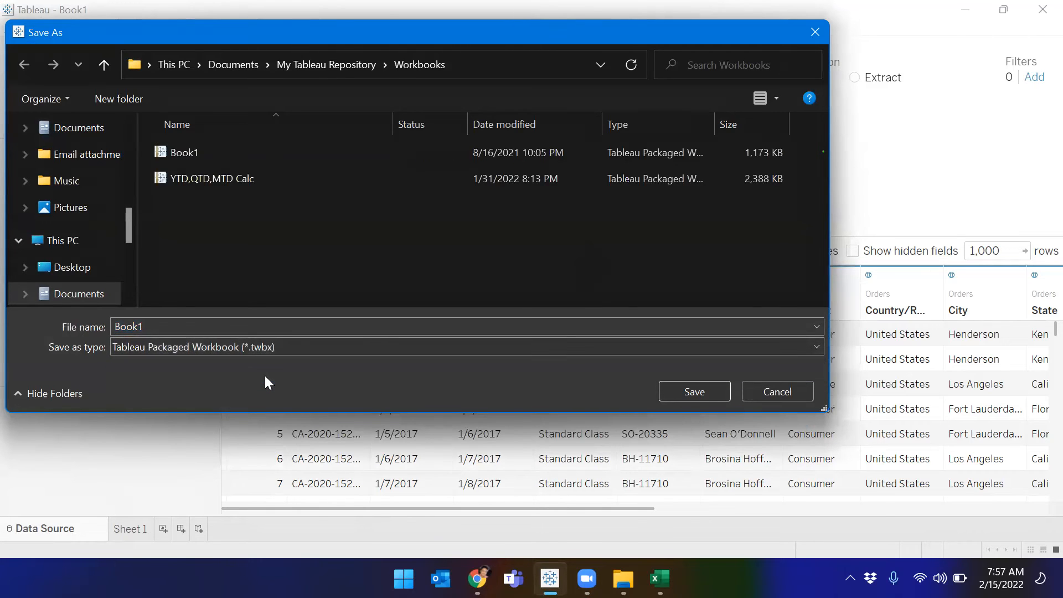
pyautogui.click(247, 349)
pyautogui.click(243, 363)
pyautogui.click(243, 350)
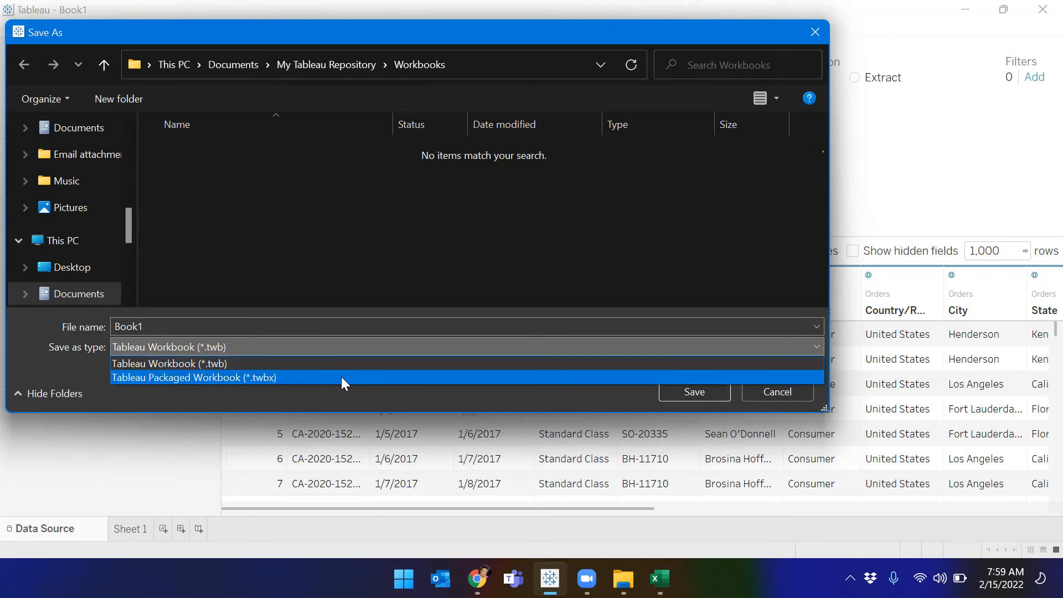
# Step: Save as packaged workbook 11111.twbx, then toggle the Data Source grid/list views and check sort order
pyautogui.click(340, 377)
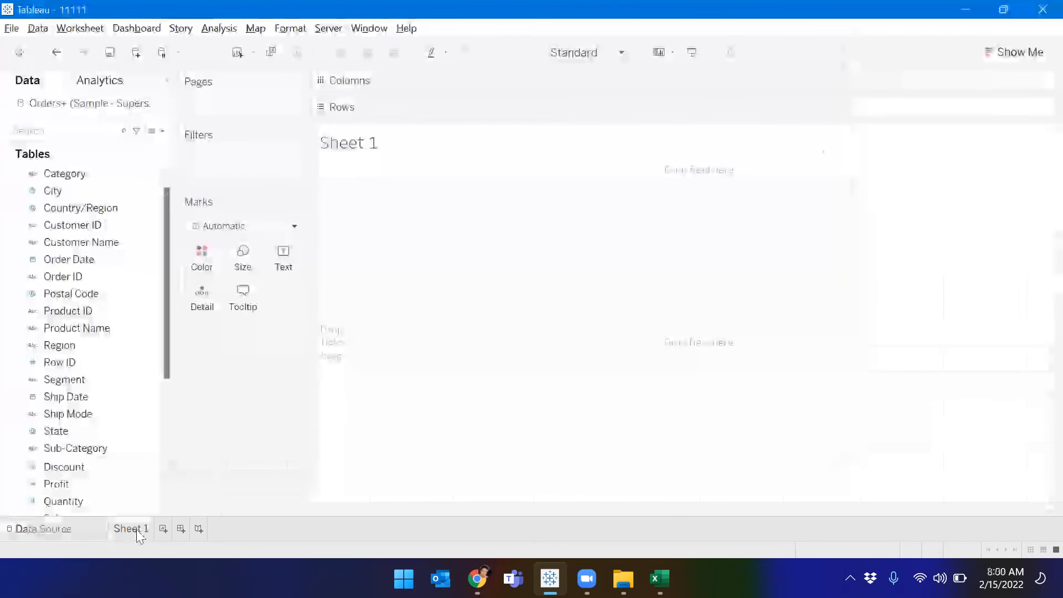
pyautogui.click(66, 534)
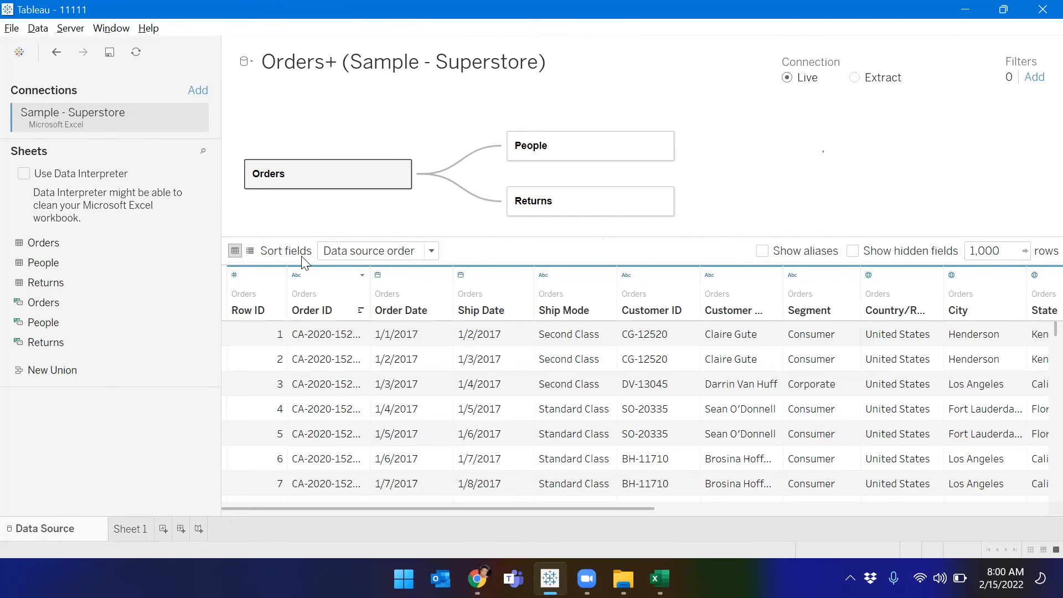
pyautogui.click(249, 251)
pyautogui.click(234, 251)
pyautogui.click(249, 250)
pyautogui.click(235, 250)
pyautogui.click(388, 250)
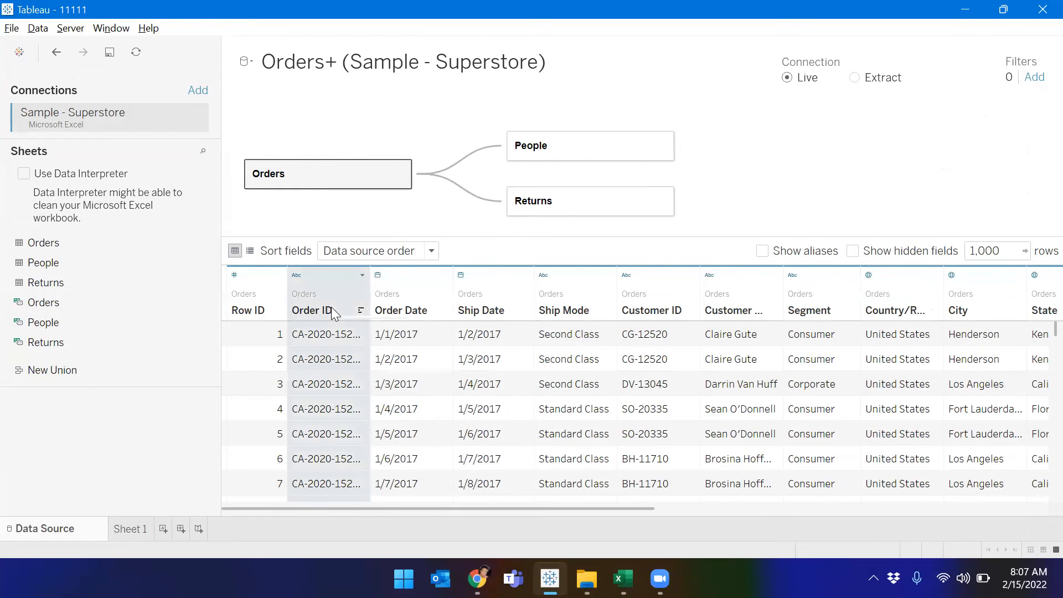
# Step: Rename the Order ID field to 'Order ID No'
pyautogui.rightClick(332, 313)
pyautogui.click(318, 315)
pyautogui.rightClick(317, 316)
pyautogui.click(324, 326)
pyautogui.press('BackSpace')
pyautogui.press('BackSpace')
pyautogui.write('ID No')
pyautogui.press('Return')
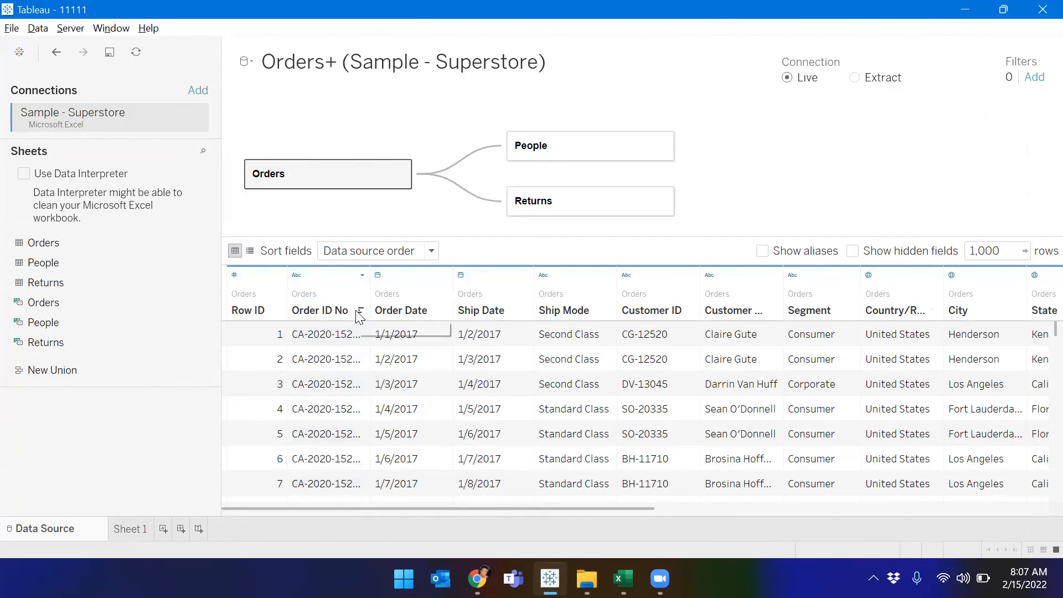
# Step: Switch to the Excel Sample - Superstore workbook and select the Orders sheet's header row
pyautogui.rightClick(330, 318)
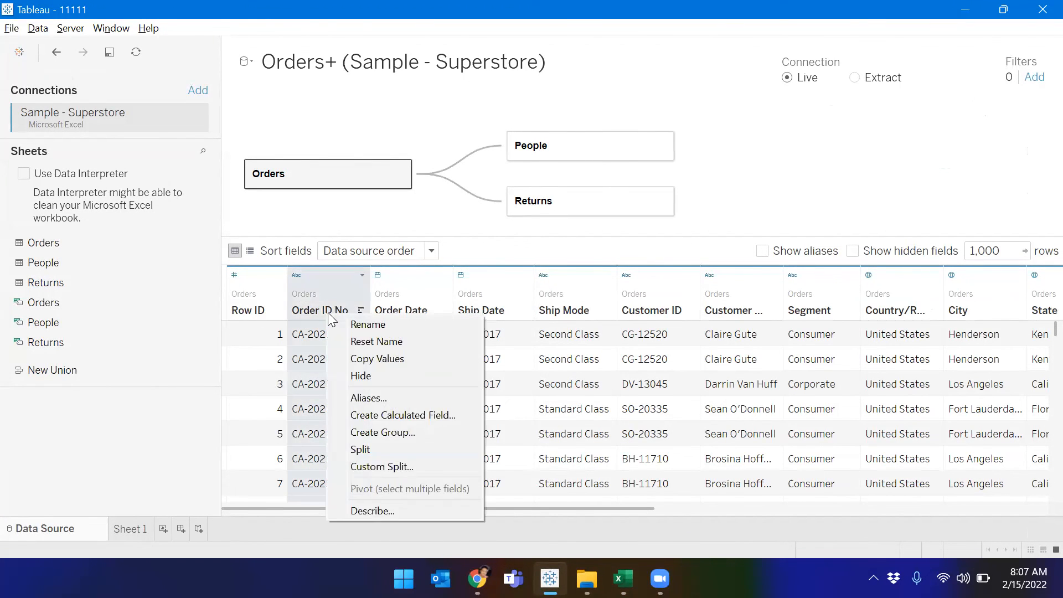
pyautogui.press('Escape')
pyautogui.hotkey('alt', 'Tab')
pyautogui.click(12, 200)
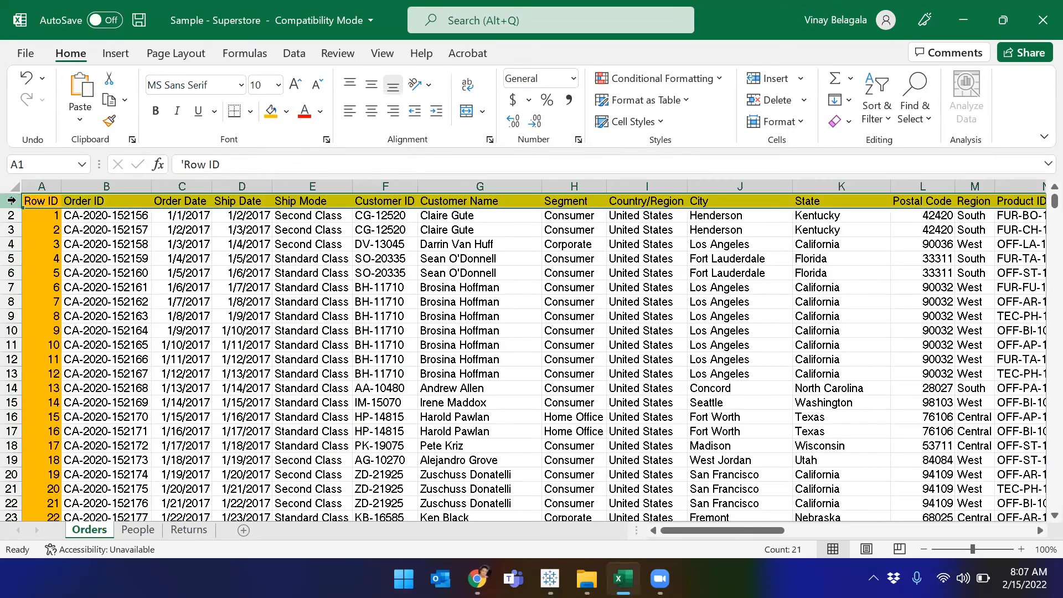
# Step: Inspect the Row ID column, Ship/Order Date values and several order rows, then return to Tableau
pyautogui.click(35, 183)
pyautogui.click(266, 331)
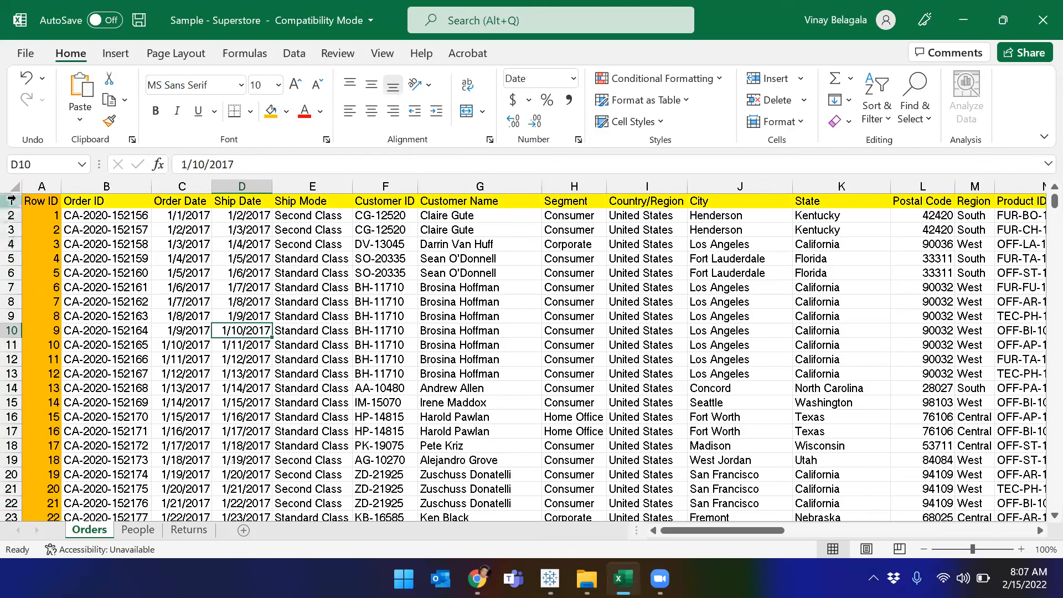
pyautogui.click(195, 374)
pyautogui.click(11, 244)
pyautogui.click(11, 259)
pyautogui.click(11, 273)
pyautogui.click(11, 287)
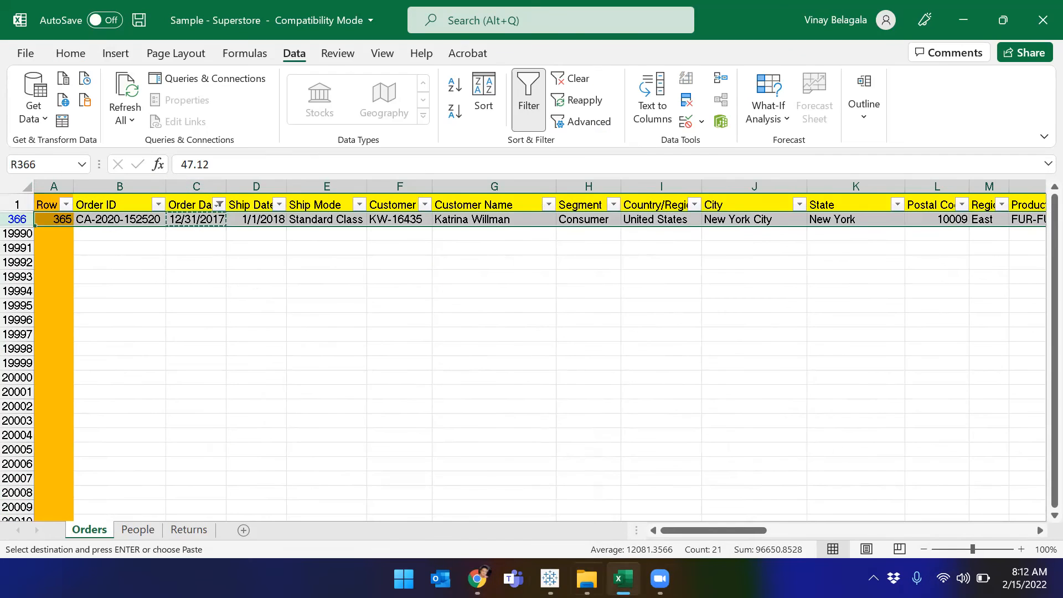
pyautogui.click(550, 579)
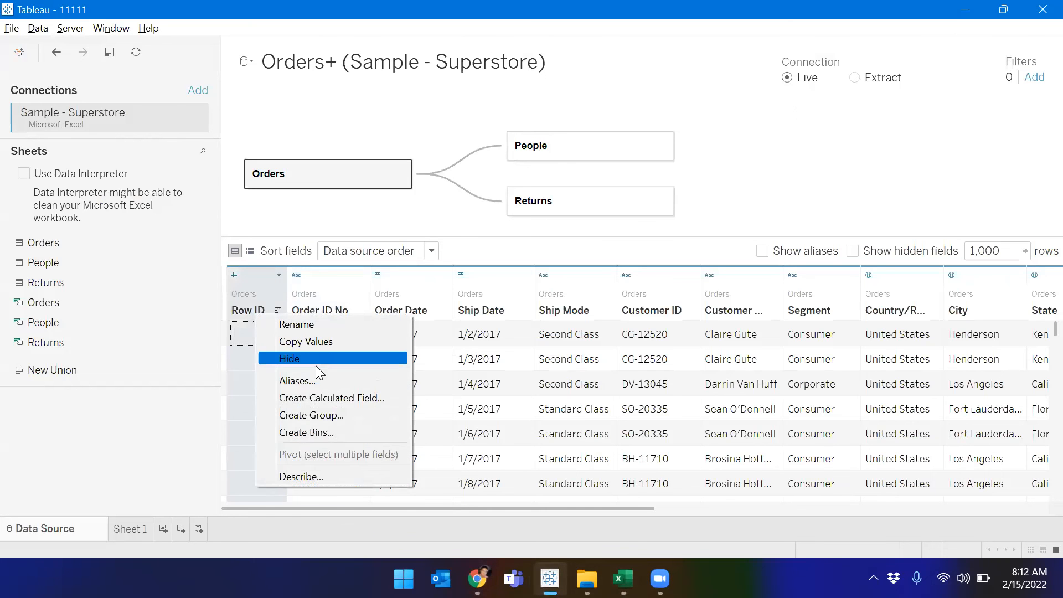
# Step: Rename the Row ID field to 'Row Number'
pyautogui.click(321, 324)
pyautogui.write('Row Nu')
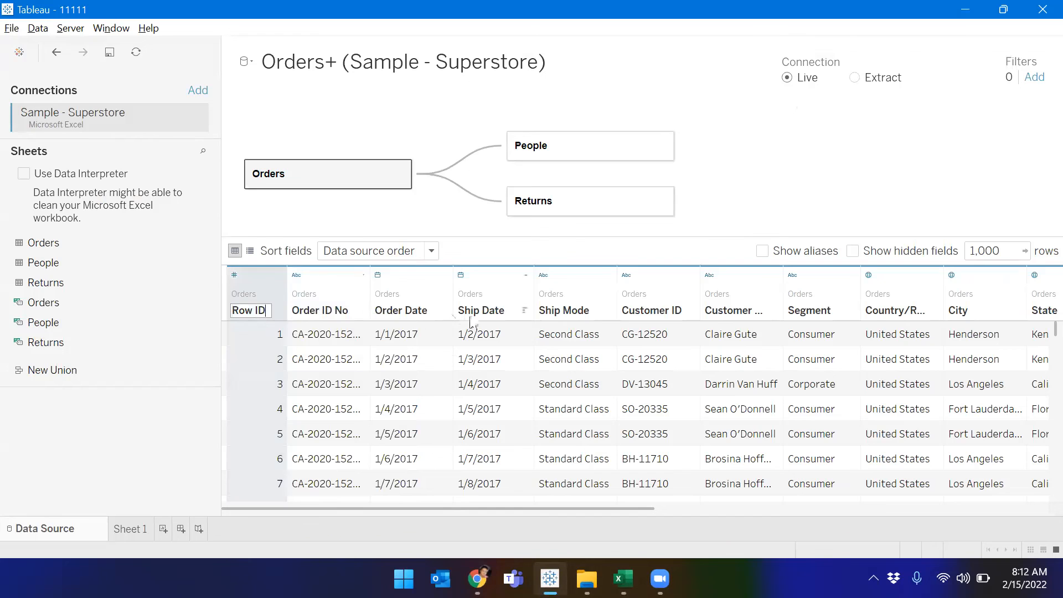
pyautogui.write('mber')
pyautogui.press('Return')
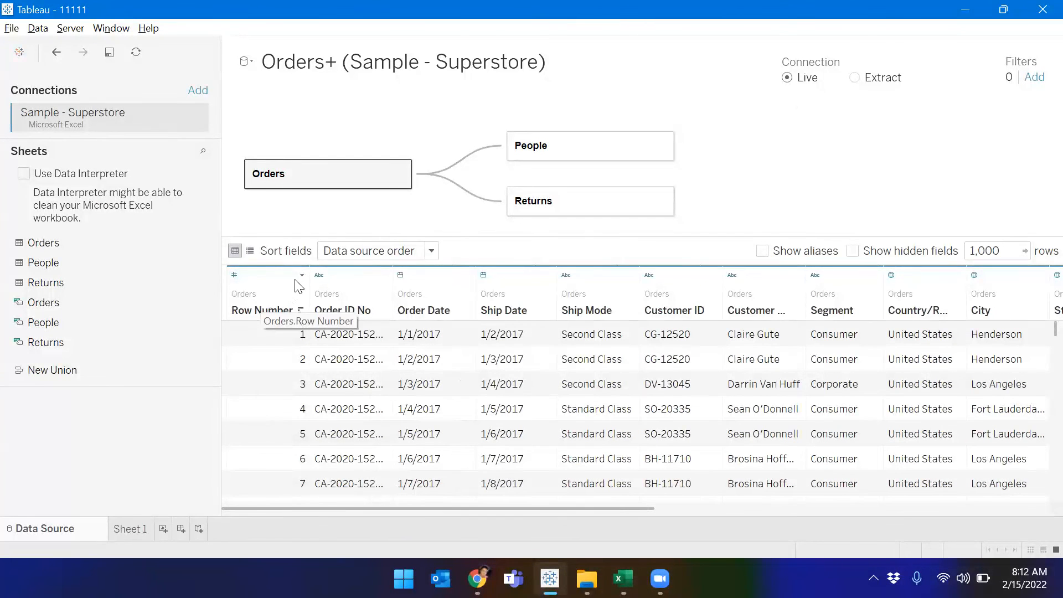
# Step: Try Order Date as Number (whole), Date and finally String data type
pyautogui.click(401, 276)
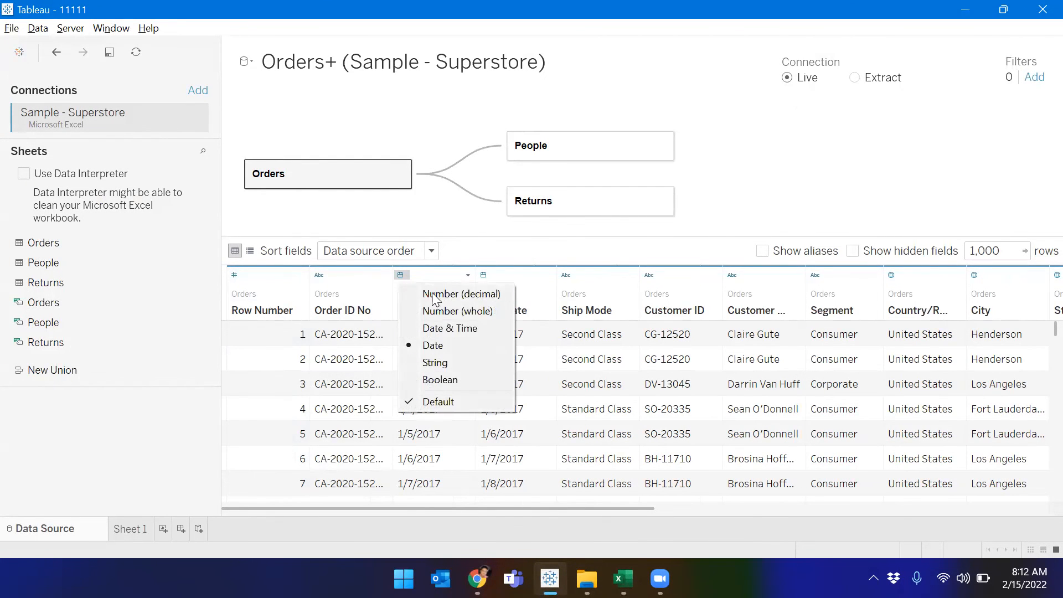
pyautogui.click(450, 313)
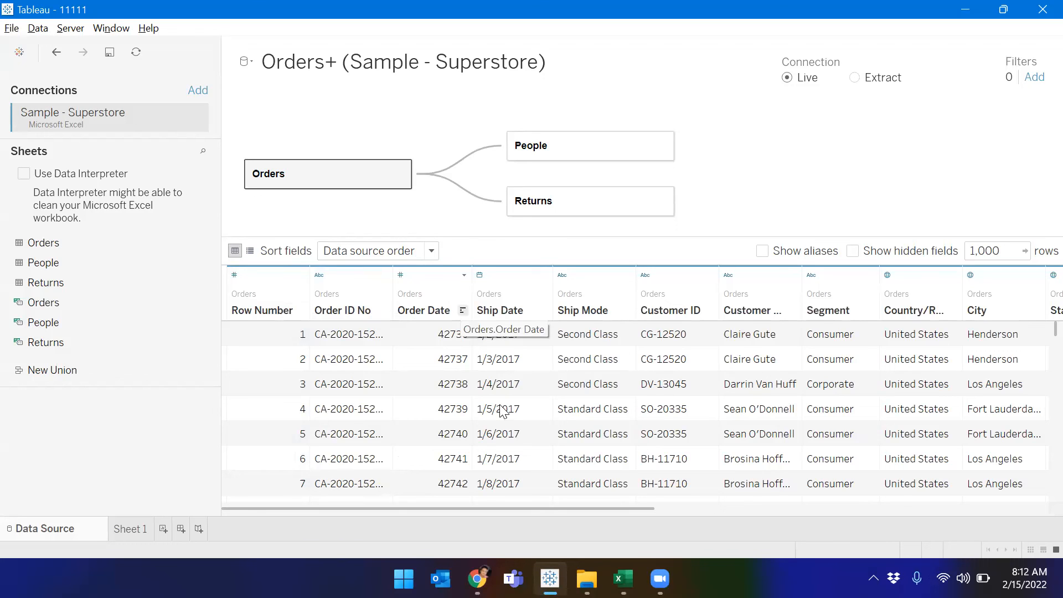
pyautogui.click(404, 276)
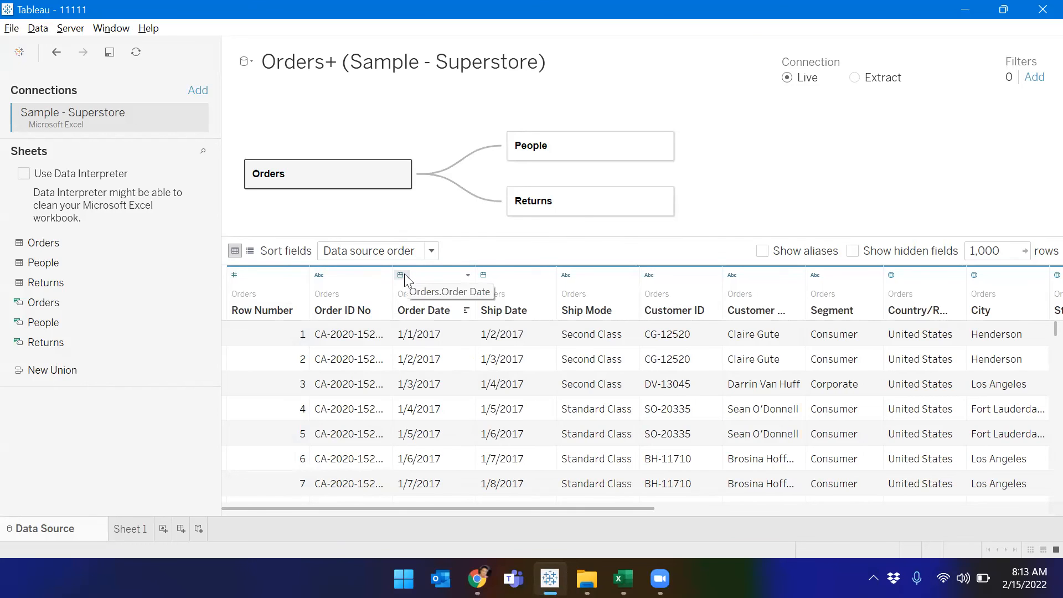
pyautogui.click(405, 274)
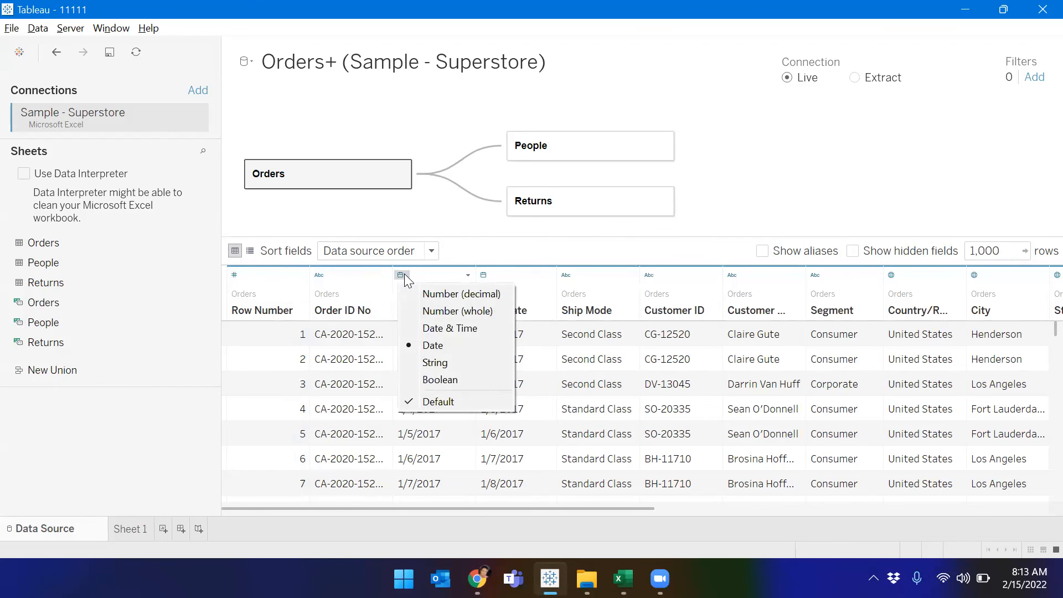
pyautogui.click(438, 363)
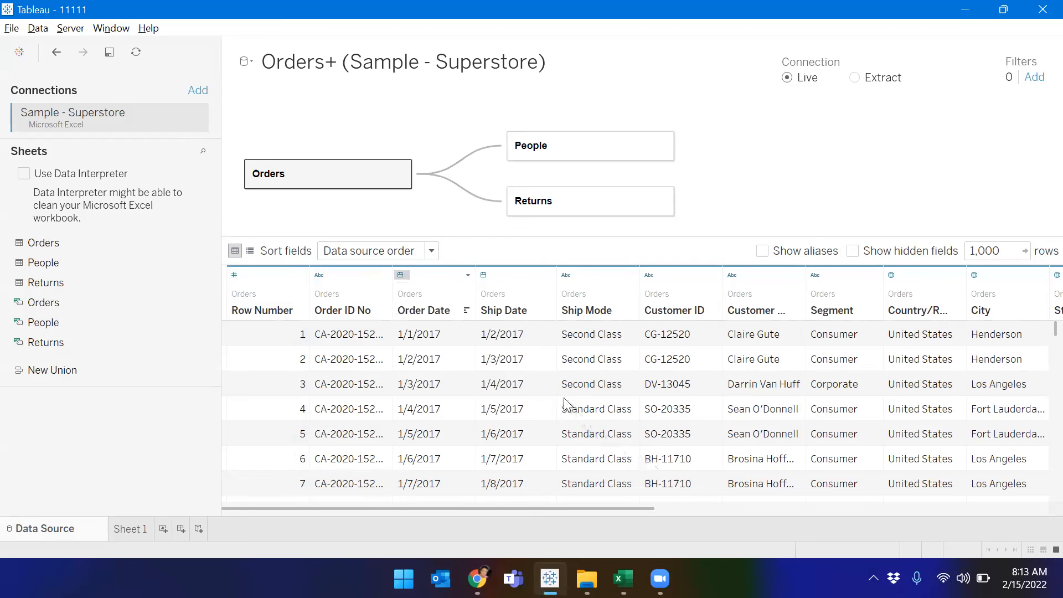
pyautogui.click(415, 335)
pyautogui.click(403, 275)
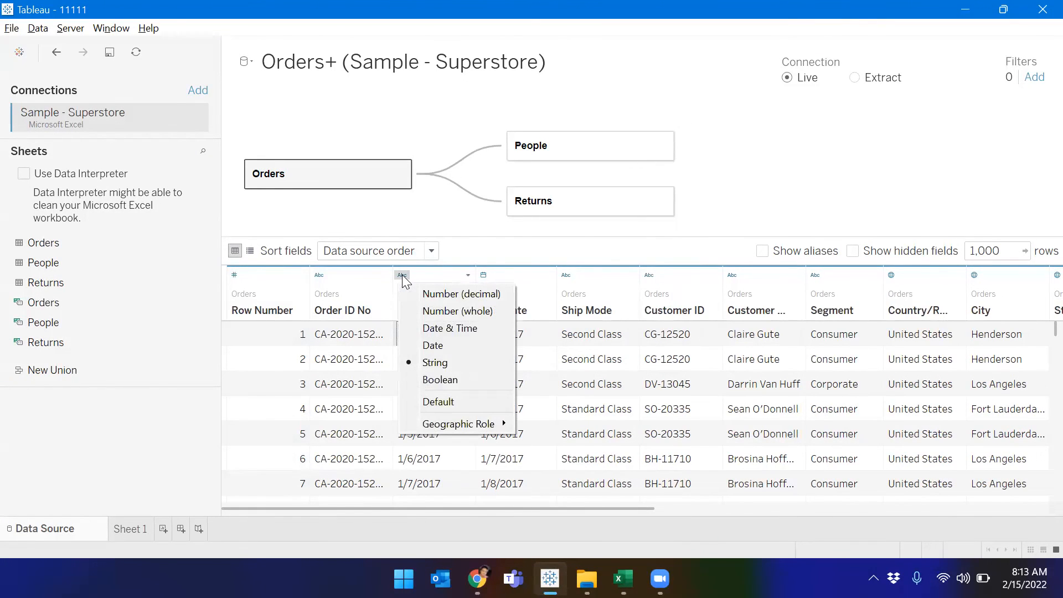
pyautogui.click(372, 391)
pyautogui.click(424, 361)
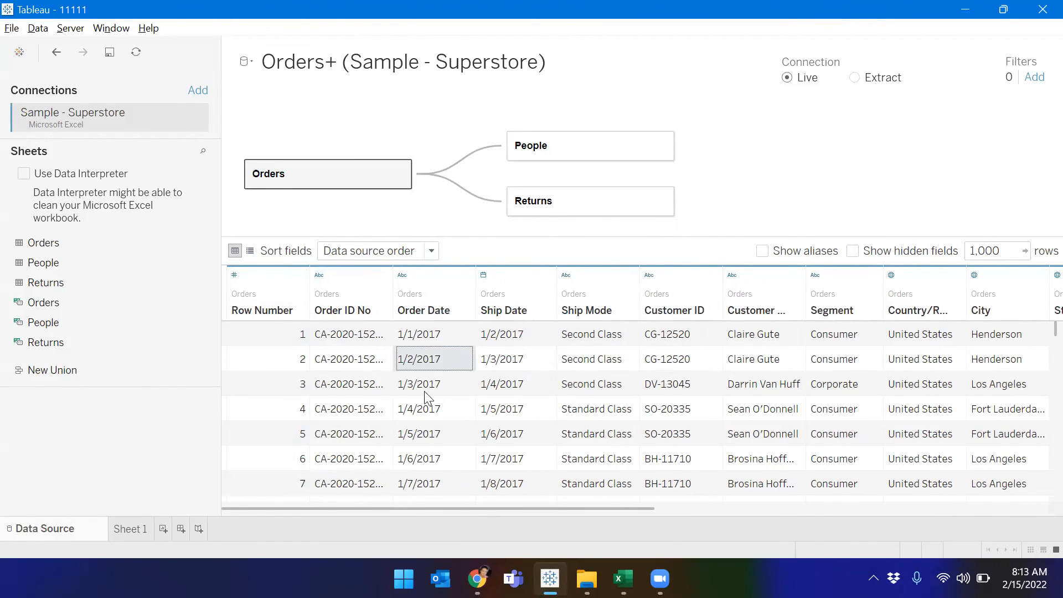
pyautogui.click(404, 276)
pyautogui.click(456, 361)
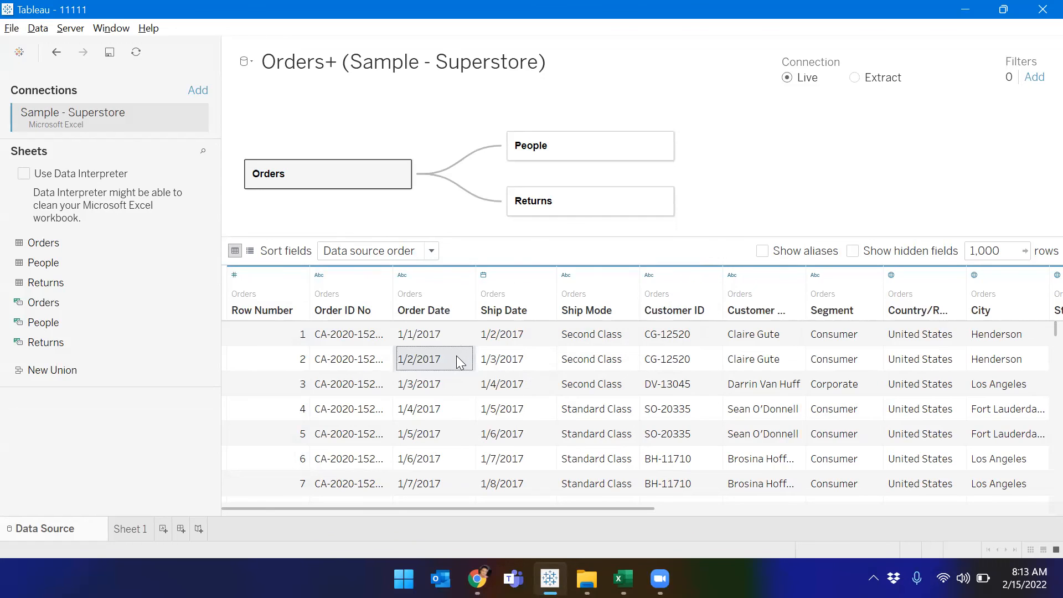
pyautogui.click(403, 276)
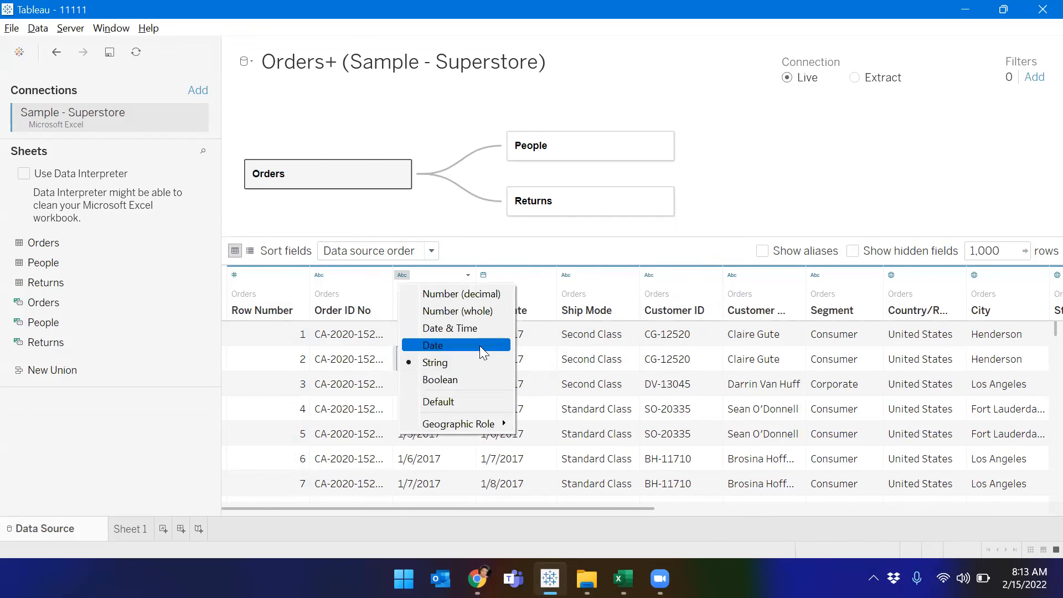